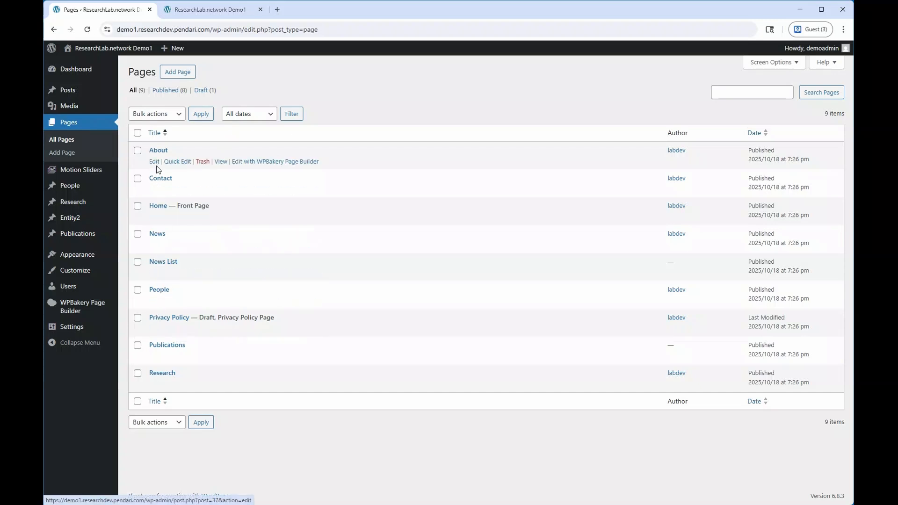
Step: Add a new page titled "About" and switch its editor to Classic Mode
click(183, 75)
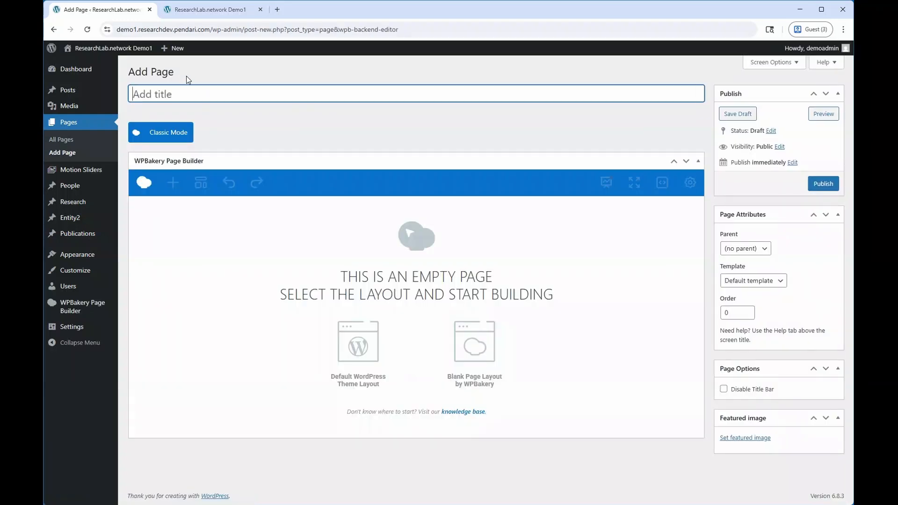
text(About)
click(171, 134)
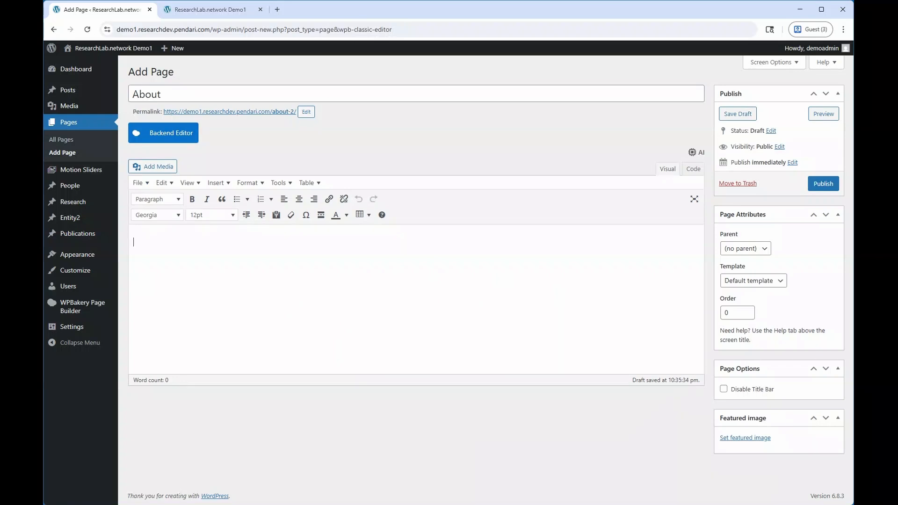
Step: Paste the prepared "Exploring the Blueprint of Life" heading and its four paragraphs into the page body, ending with a blank line
key(alt+Tab)
click(275, 257)
key(ctrl+v)
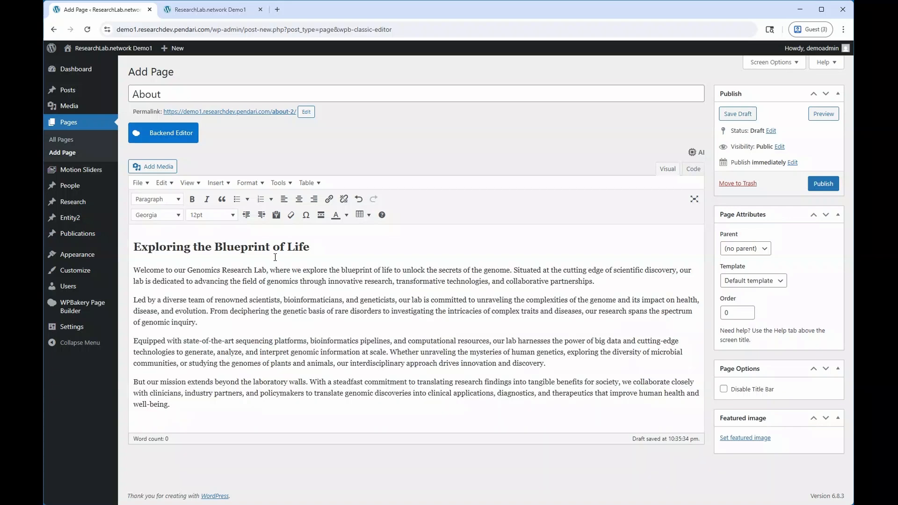
key(Return)
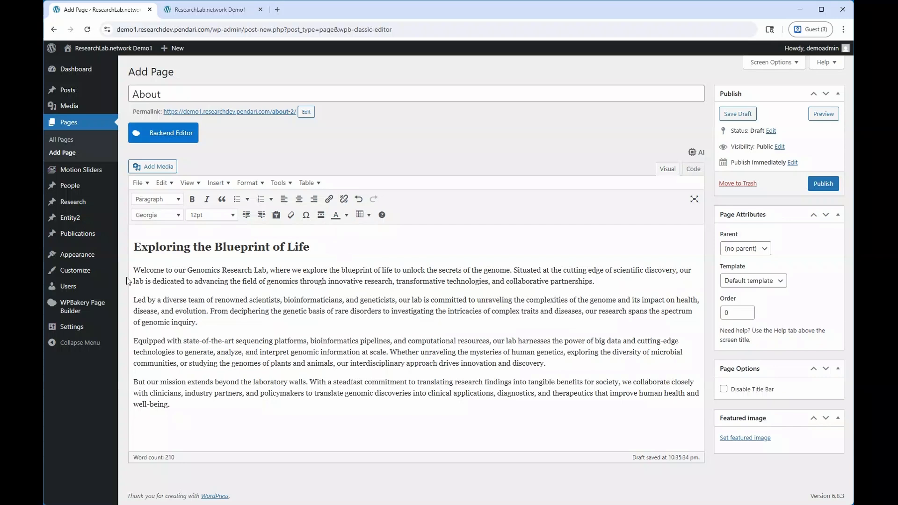
Step: Try right alignment on the whole "Welcome to our Genomics Research Lab" paragraph and return it to left alignment
double_click(148, 270)
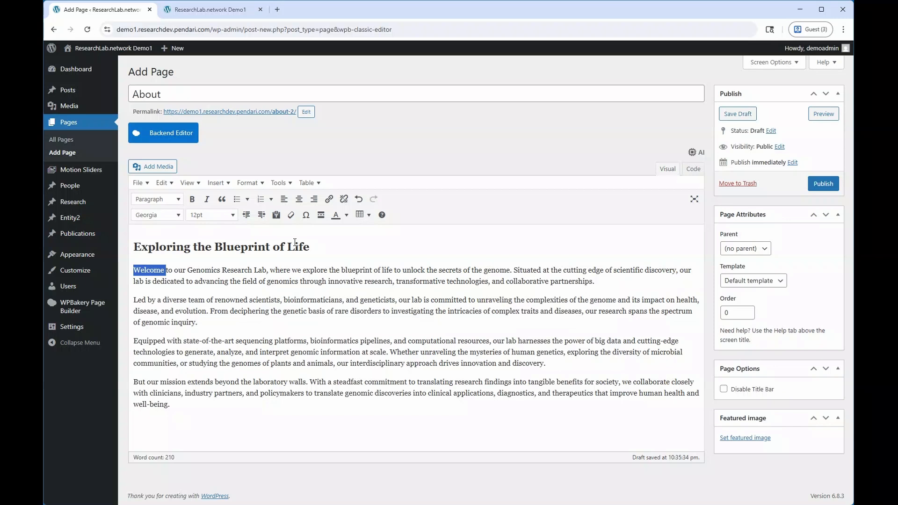
double_click(148, 281)
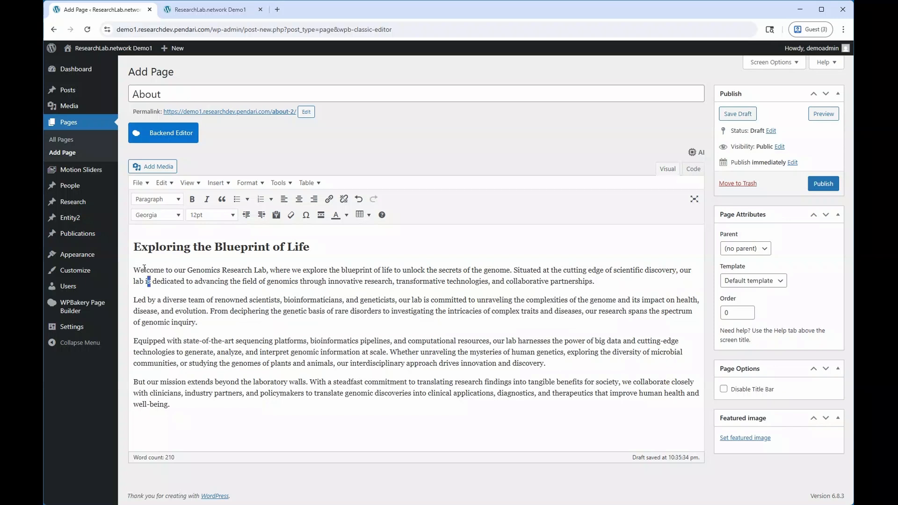
drag(135, 270, 610, 277)
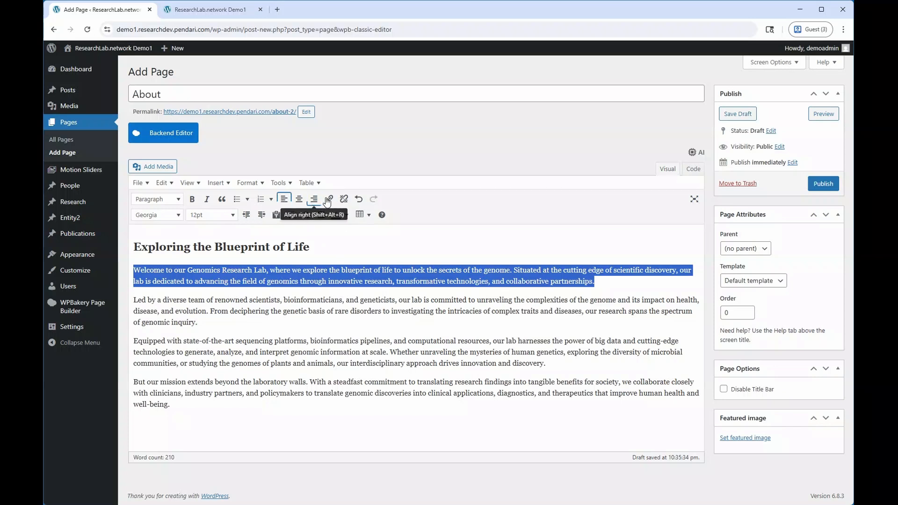
click(528, 295)
drag(625, 281, 96, 263)
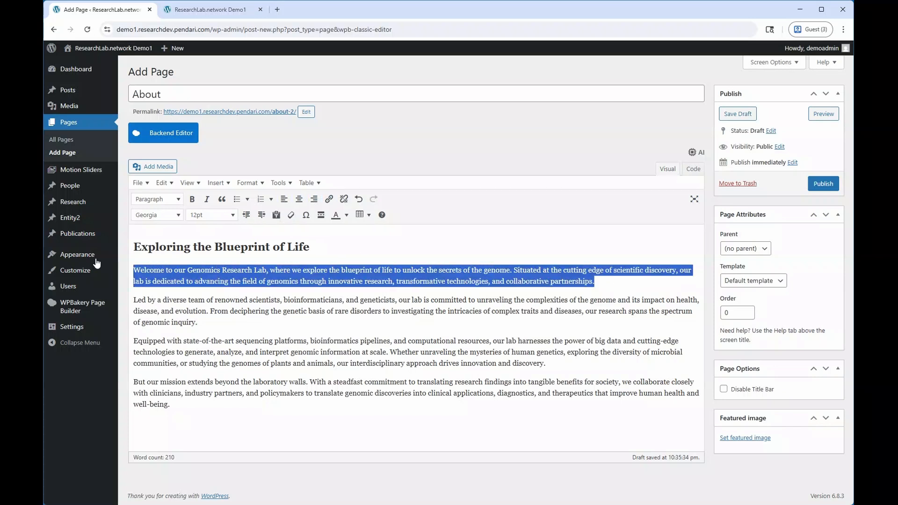
click(299, 201)
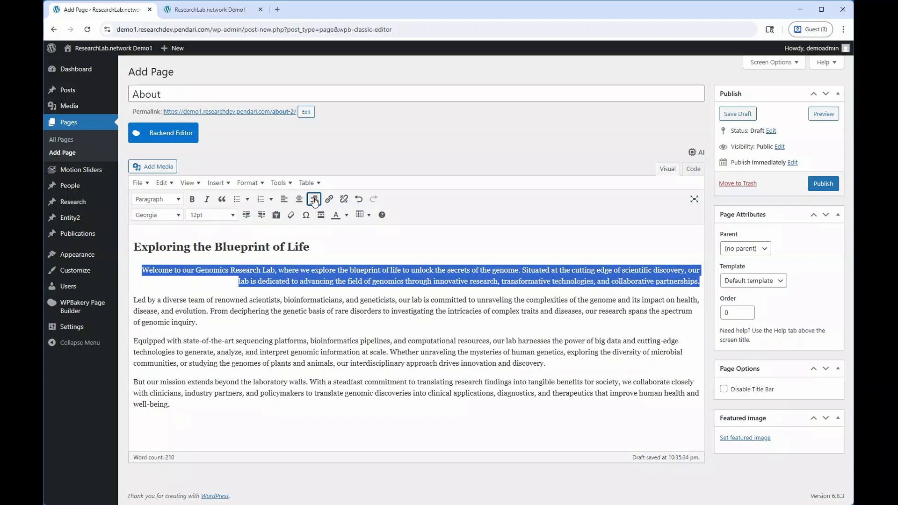
click(286, 201)
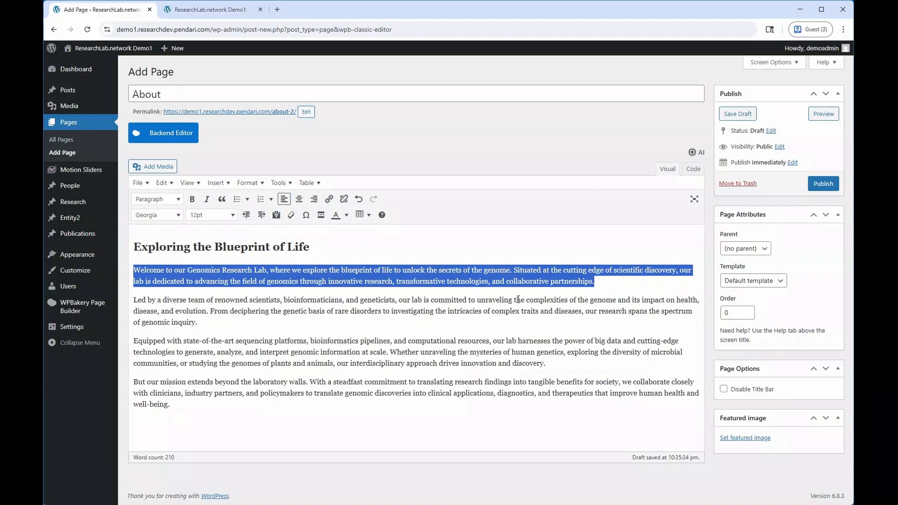
click(346, 214)
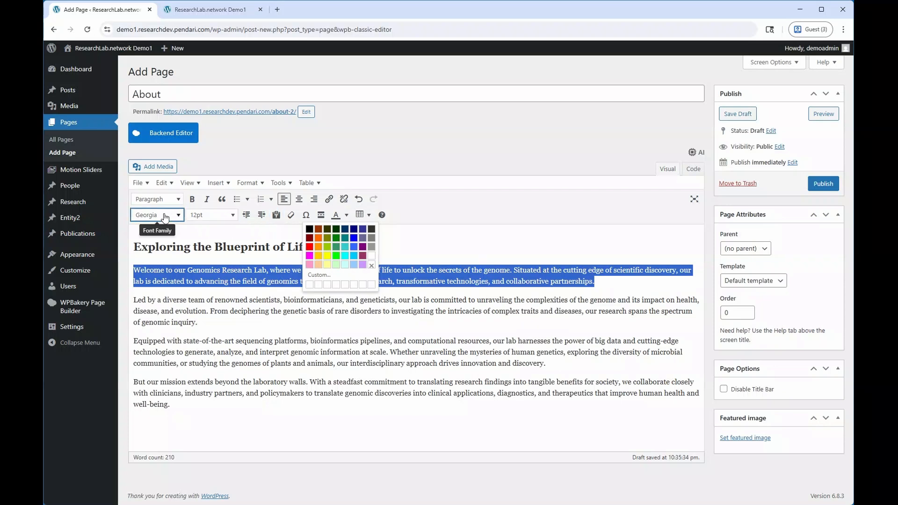
click(456, 248)
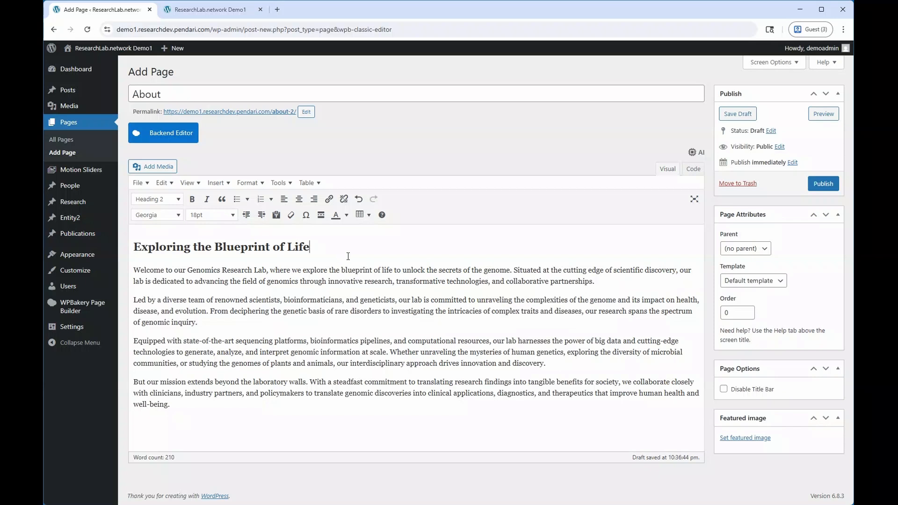
Step: Start a link on the whole "Welcome to our Genomics Research Lab" paragraph and enable opening it in a new tab
double_click(152, 270)
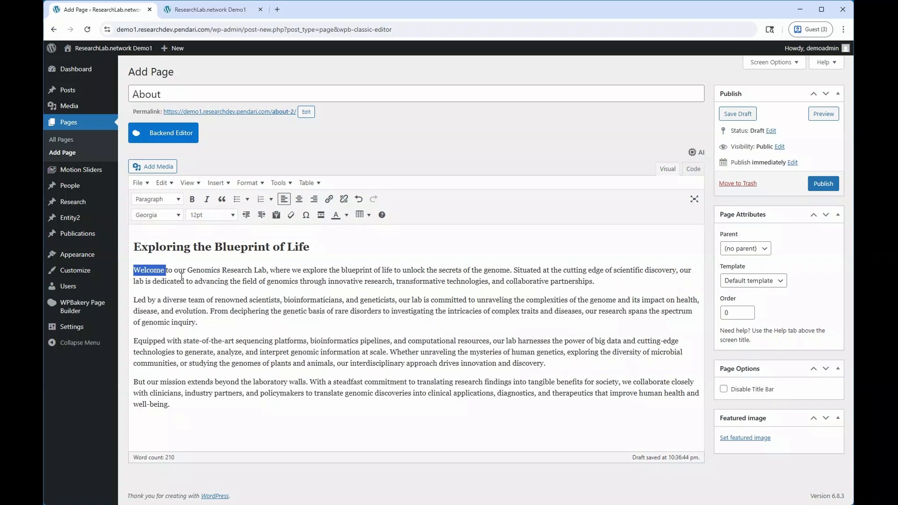
click(134, 270)
drag(135, 270, 608, 283)
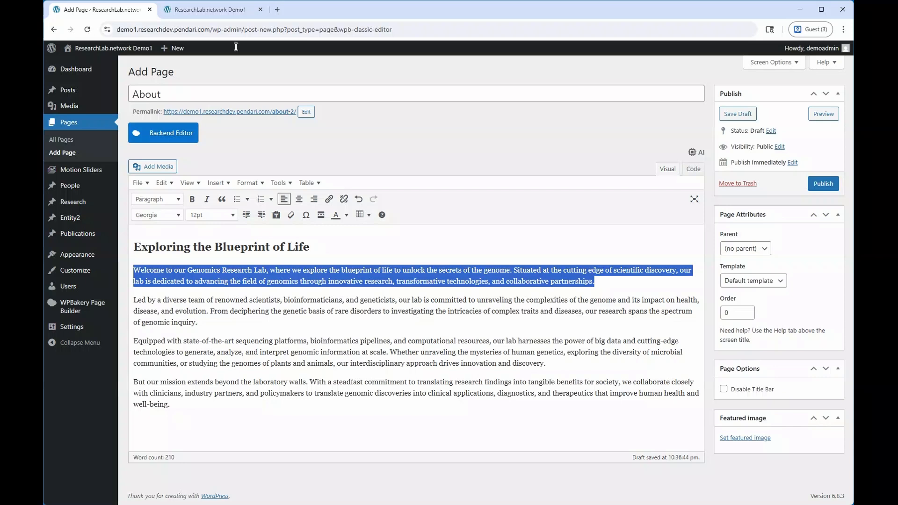
click(329, 200)
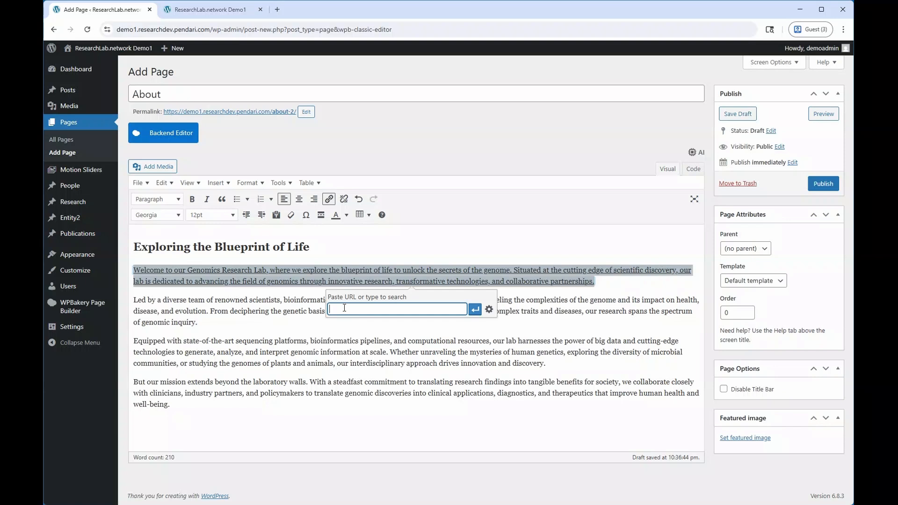
click(489, 309)
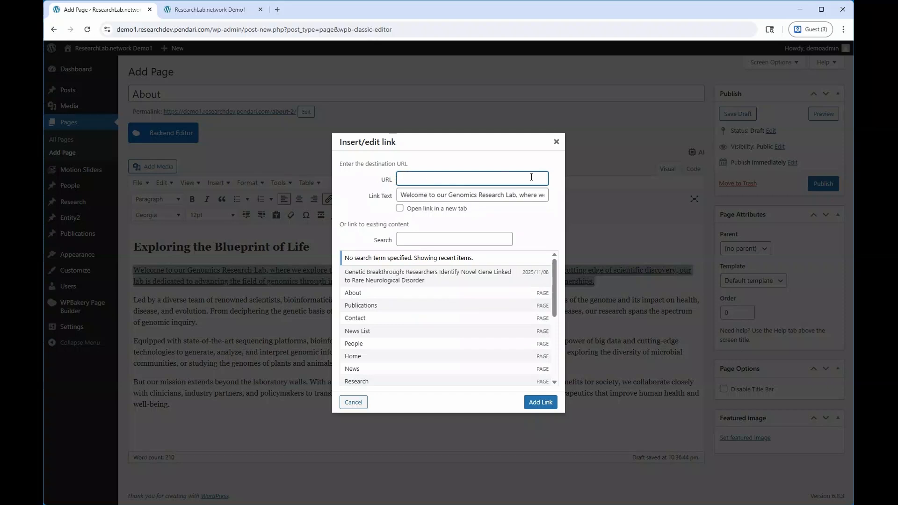
click(400, 208)
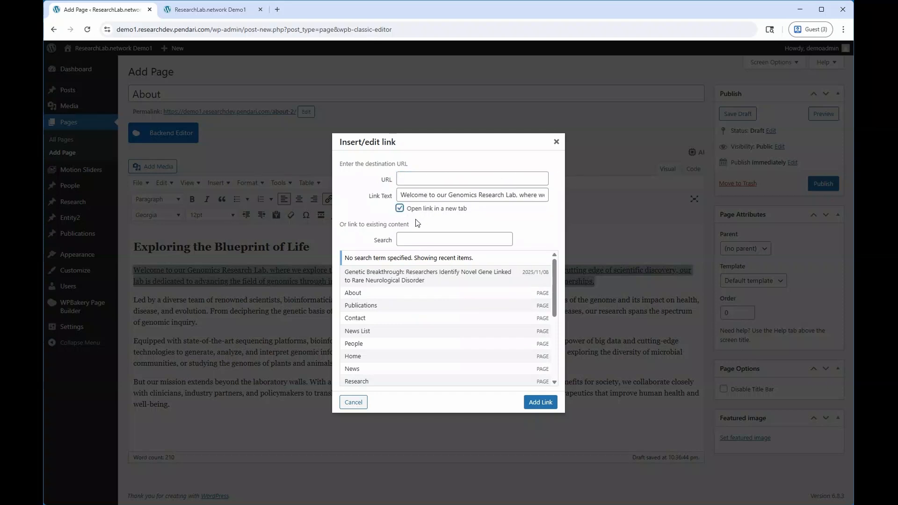
Step: Search existing content by the person's first name, choose the matching person page as the link destination, and check its URL
click(417, 242)
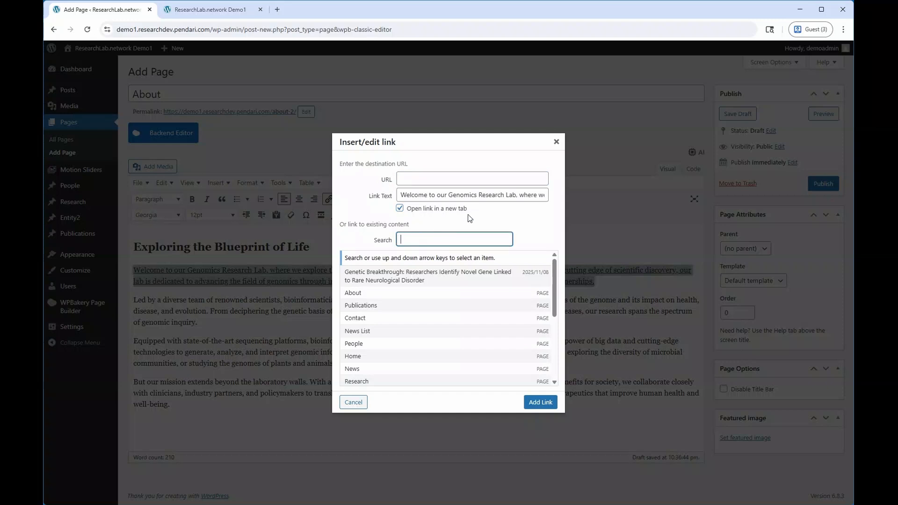
text(jane)
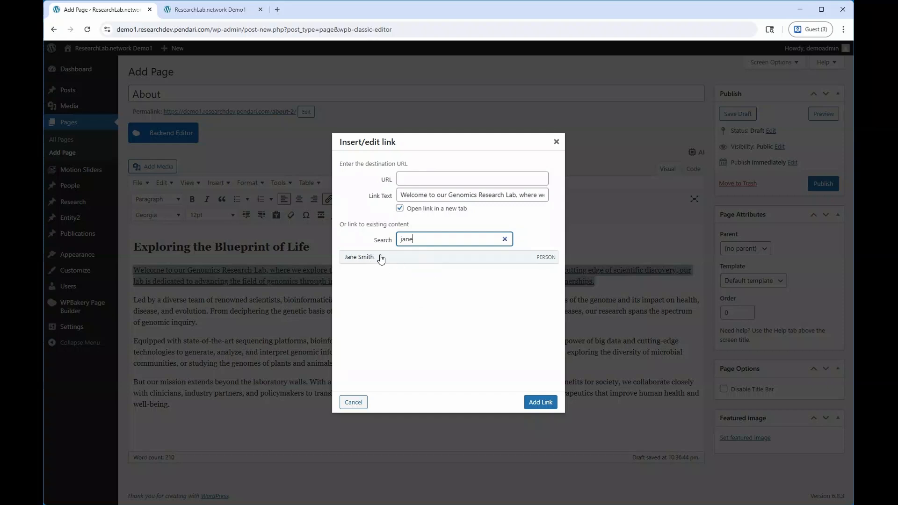
click(365, 261)
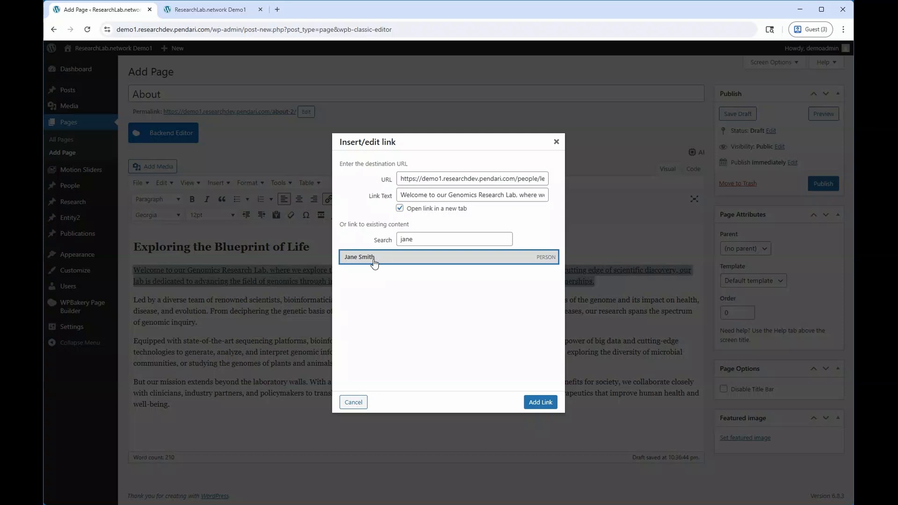
mouse_move(402, 177)
mouse_down()
mouse_move(606, 171)
mouse_move(390, 176)
mouse_up()
triple_click(452, 176)
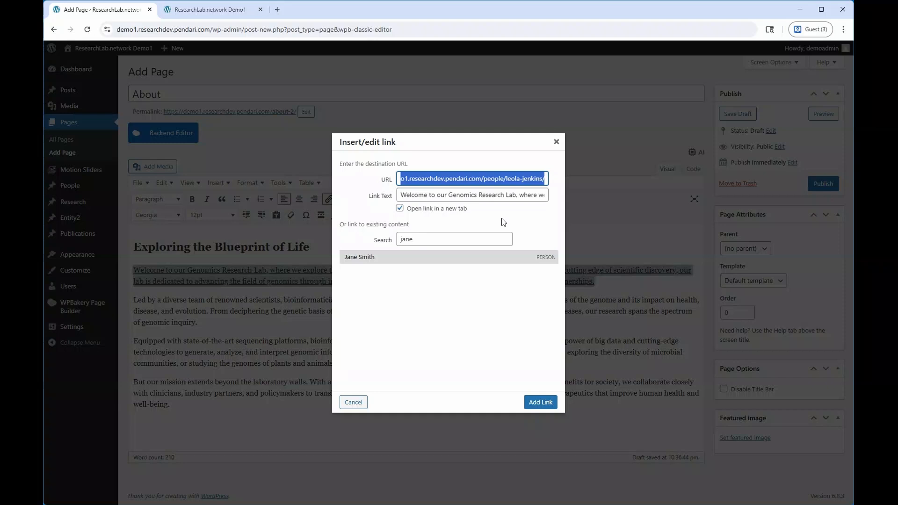
Step: Turn off opening the link in a new tab and add the link to the welcome paragraph
click(400, 209)
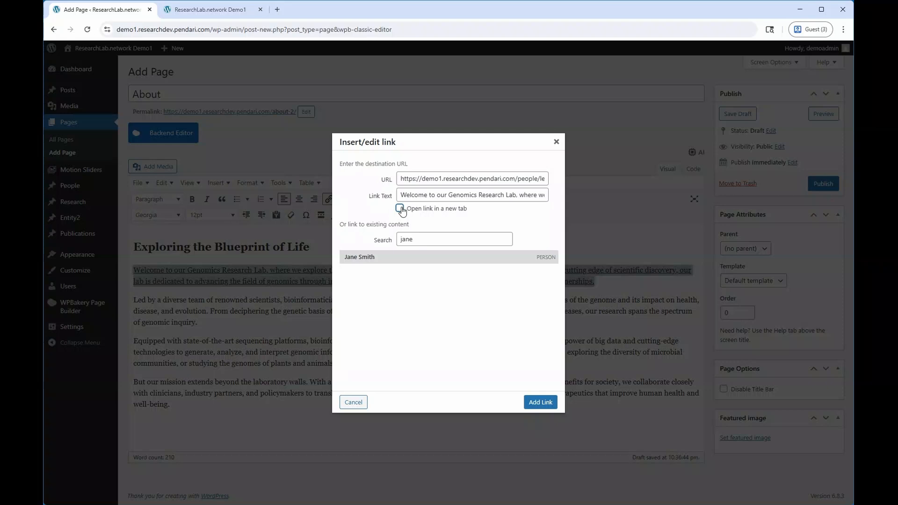
click(538, 403)
click(344, 340)
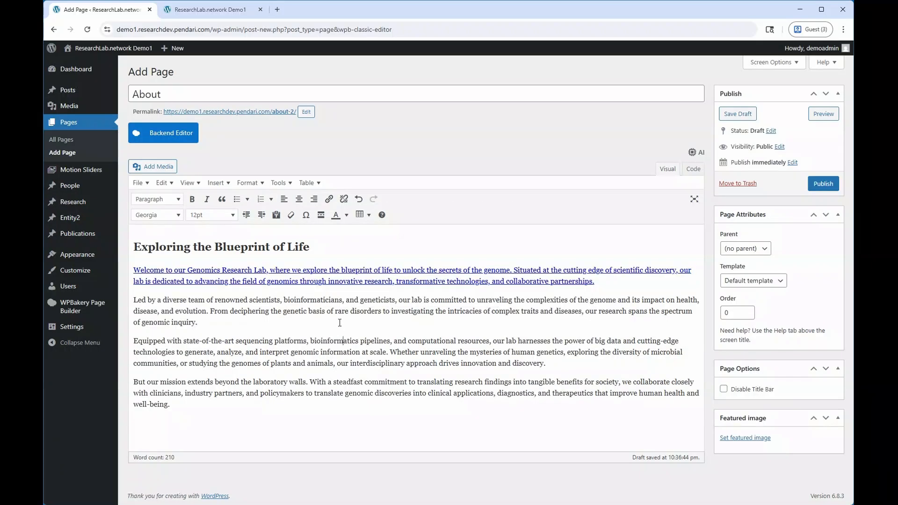
Step: Insert the nurse-using-test-tubes image from the Media Library directly before the "Exploring the Blueprint of Life" heading
click(135, 247)
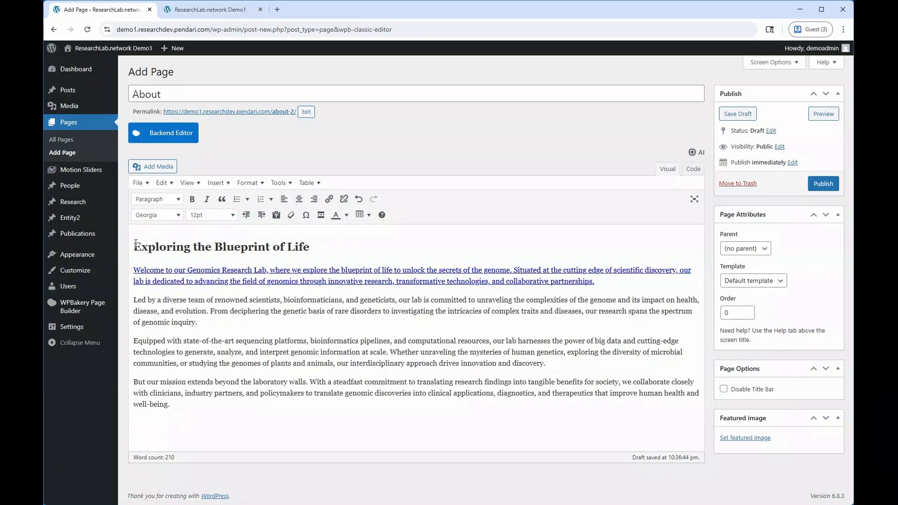
click(157, 167)
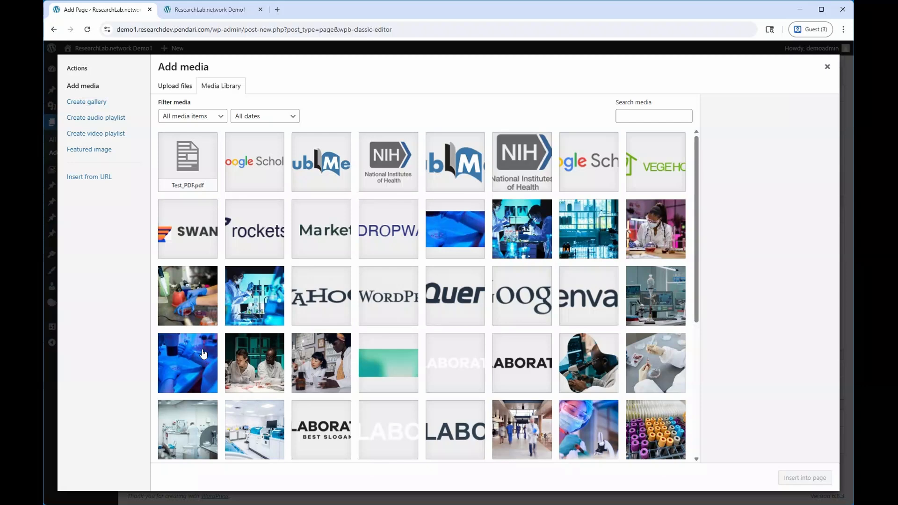
click(190, 288)
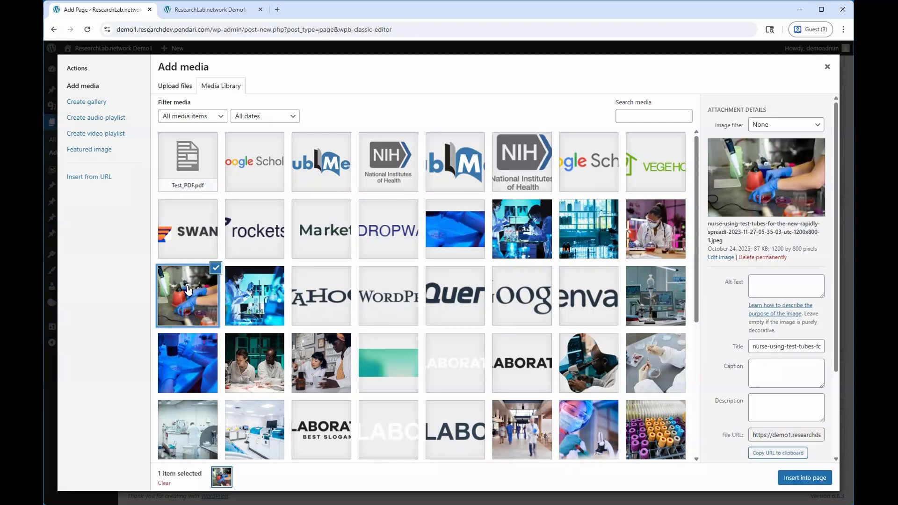
click(805, 478)
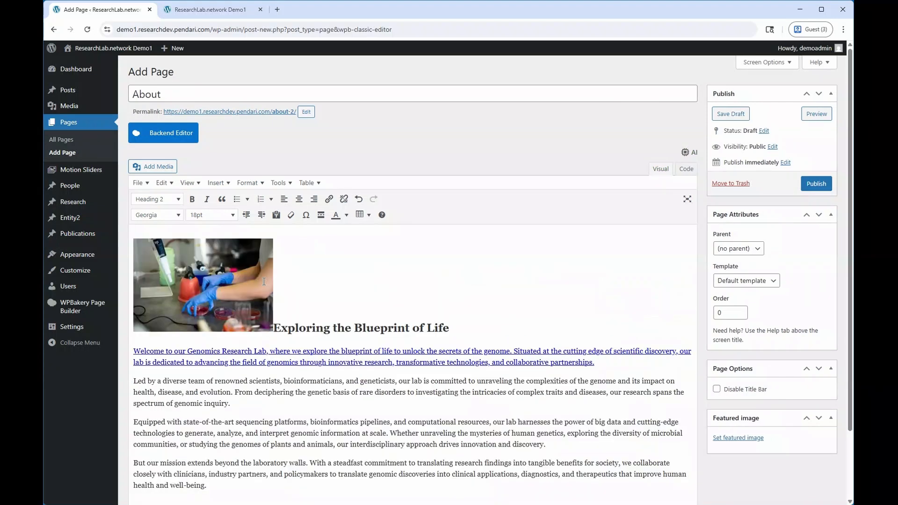
Step: Align the inserted lab image to the right so the text wraps around it, and enlarge it proportionally
click(192, 273)
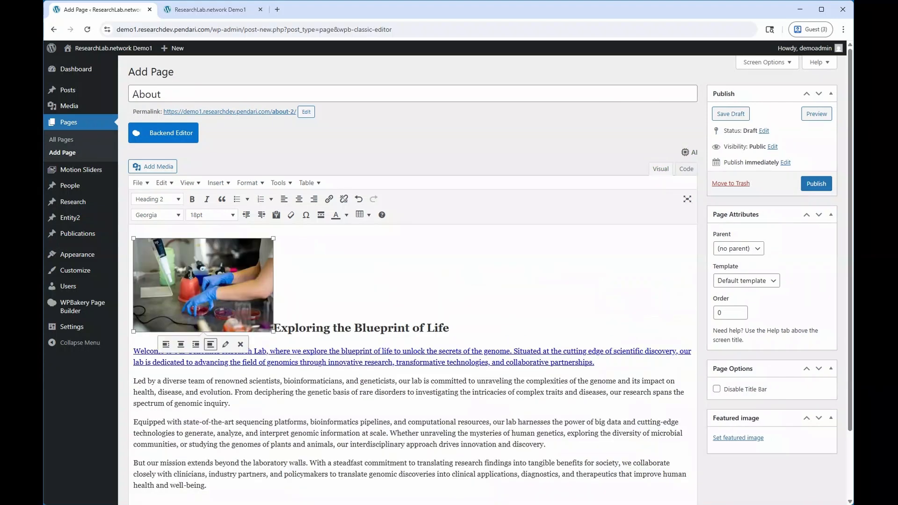
click(166, 344)
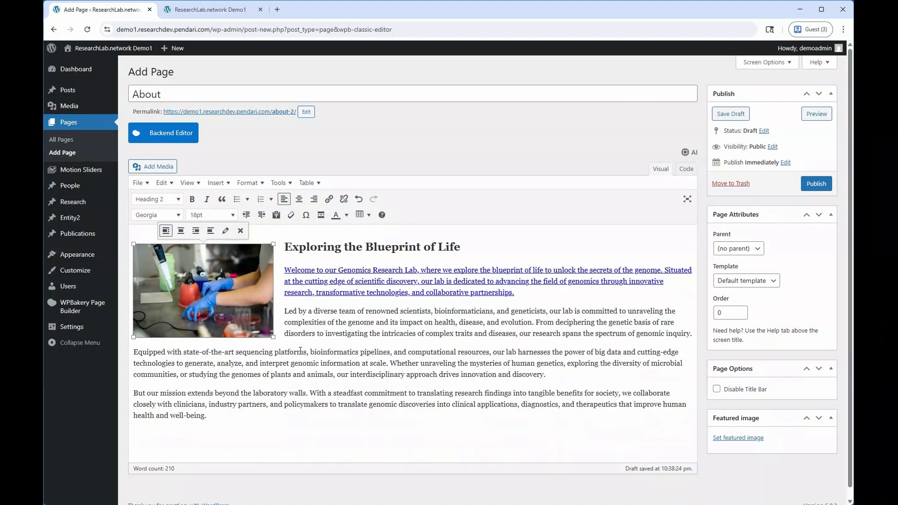
click(195, 231)
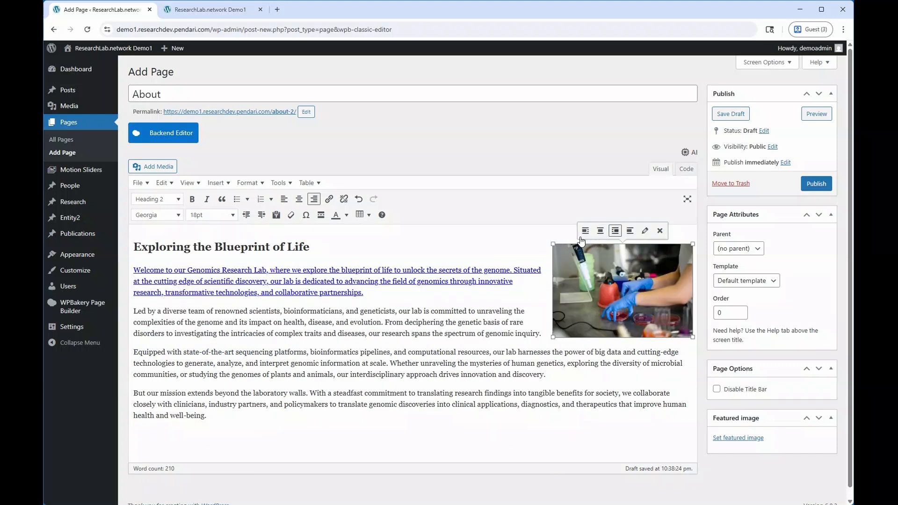
drag(553, 338, 505, 330)
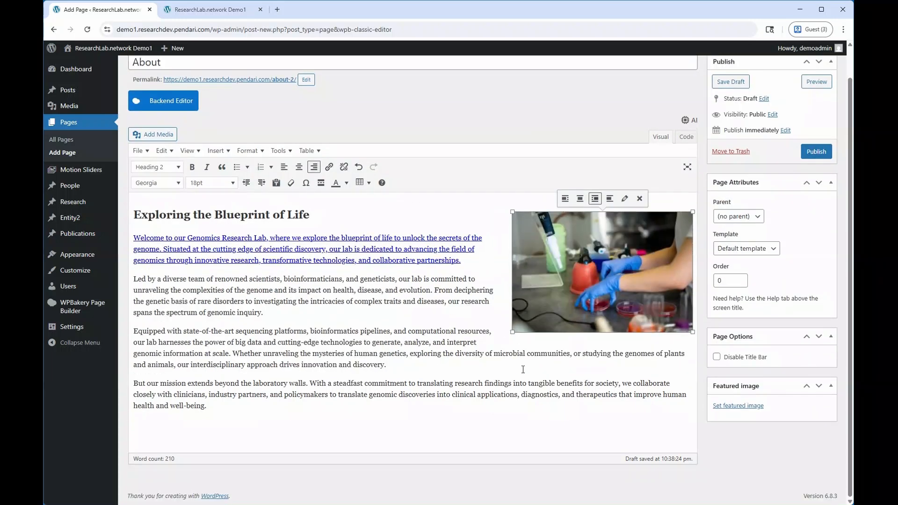
Step: Save the About page as a draft and preview it
click(731, 82)
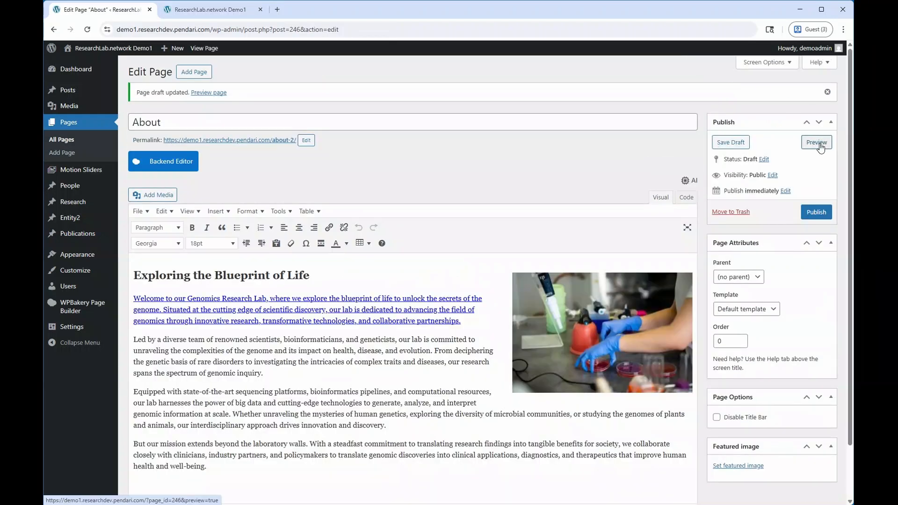
click(819, 145)
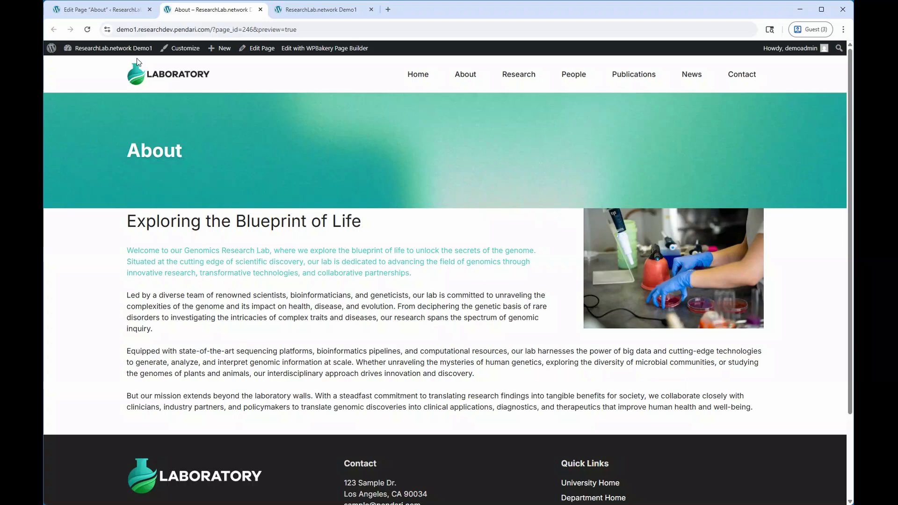
Step: Return to editing the About page and switch it to the WPBakery Backend Editor
click(123, 7)
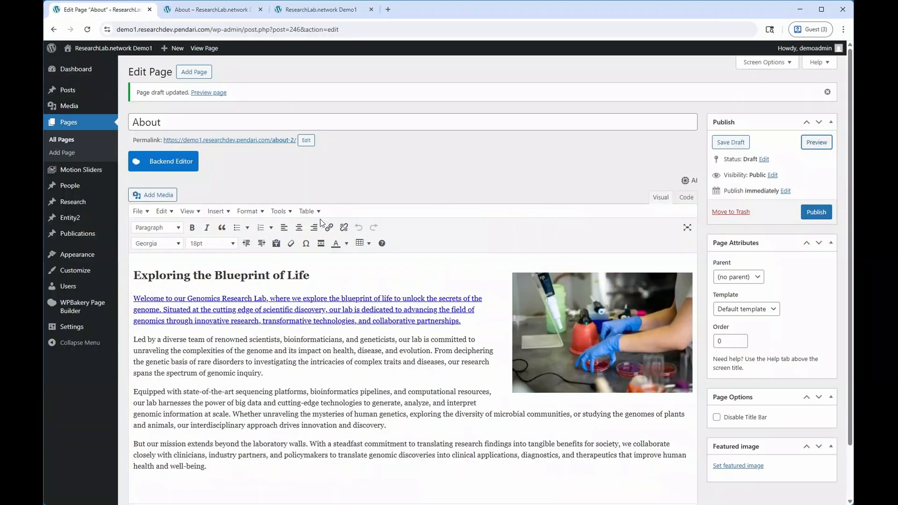
click(165, 163)
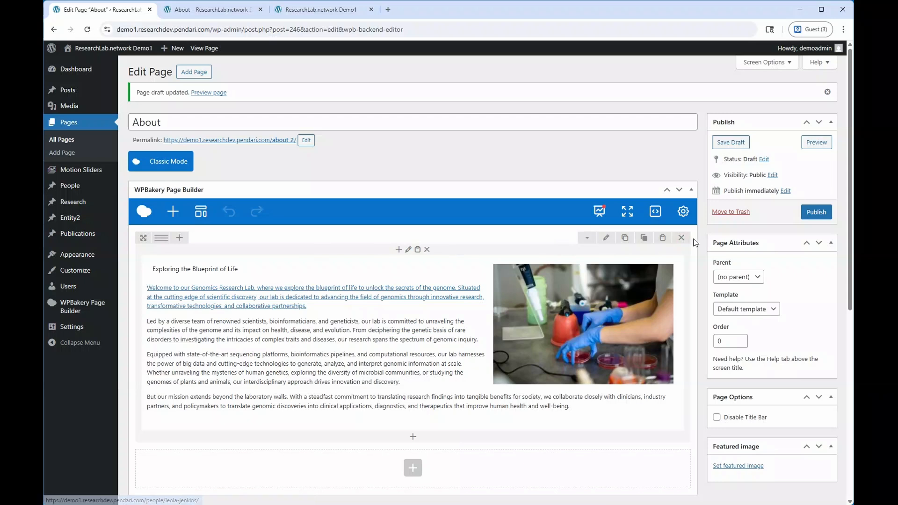
Step: Delete the row holding the page's existing text and lab image
click(681, 238)
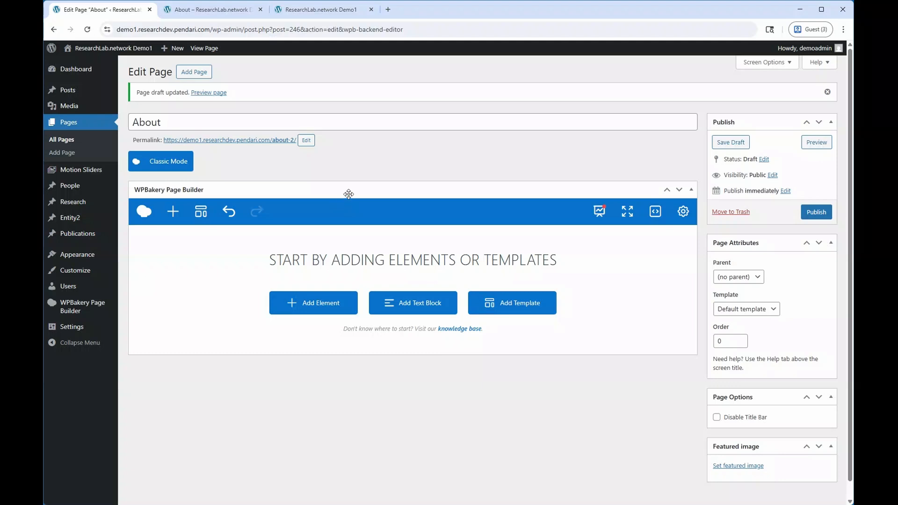
Step: Add an empty Row element to the page and delete it again
click(322, 313)
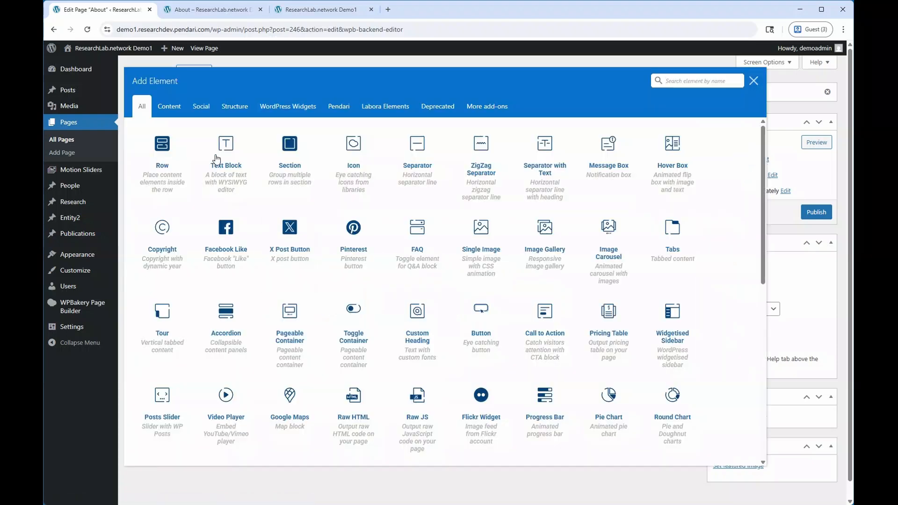
click(163, 145)
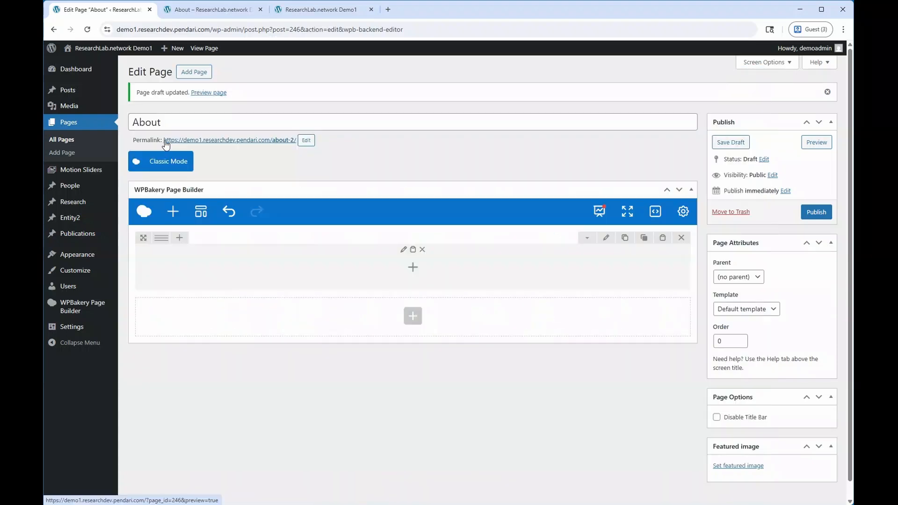
click(682, 238)
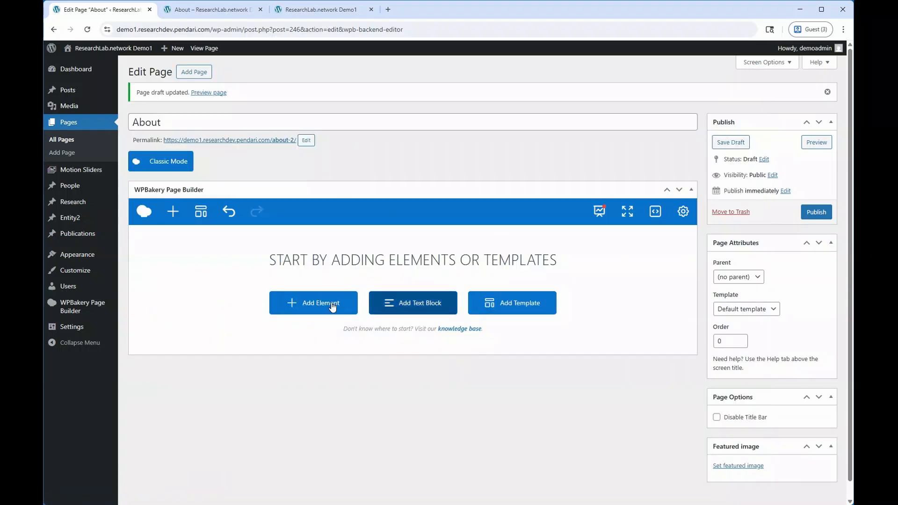
Step: Add a Text Block element with its placeholder text, and delete only the block so its empty row remains
click(318, 304)
click(230, 147)
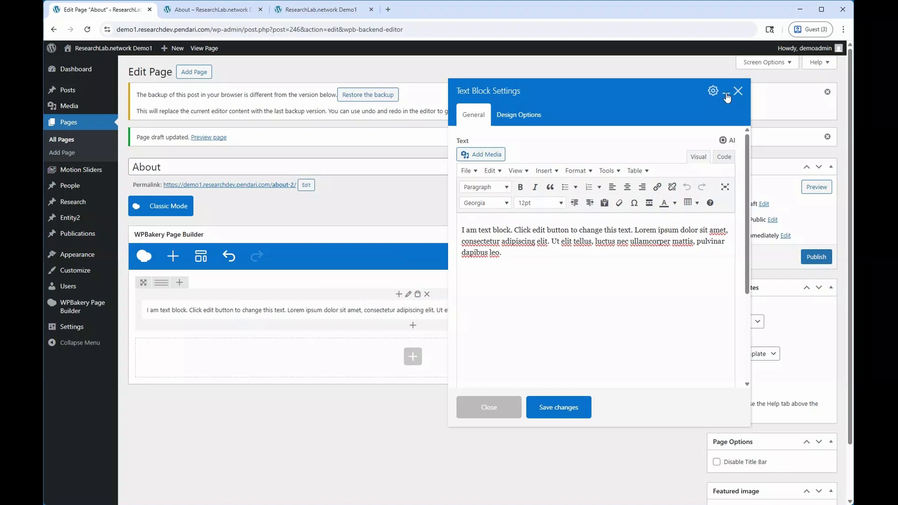
click(738, 91)
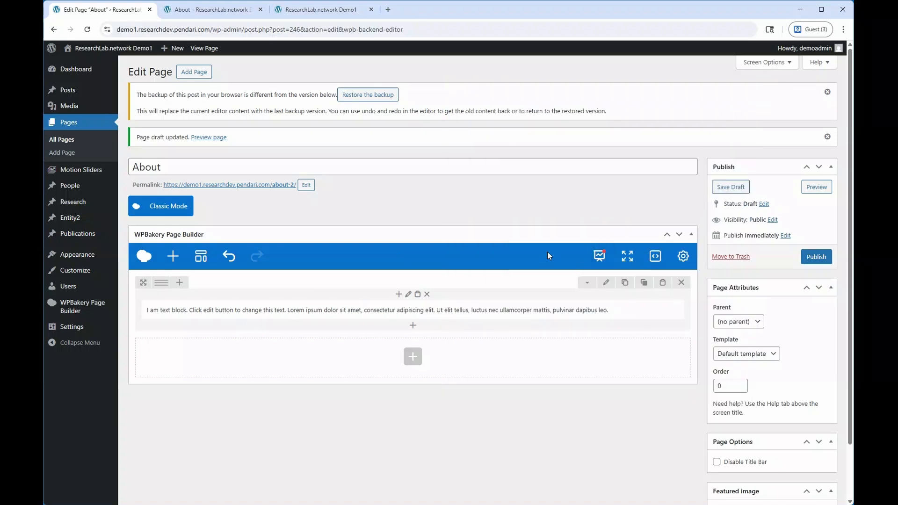
mouse_move(428, 310)
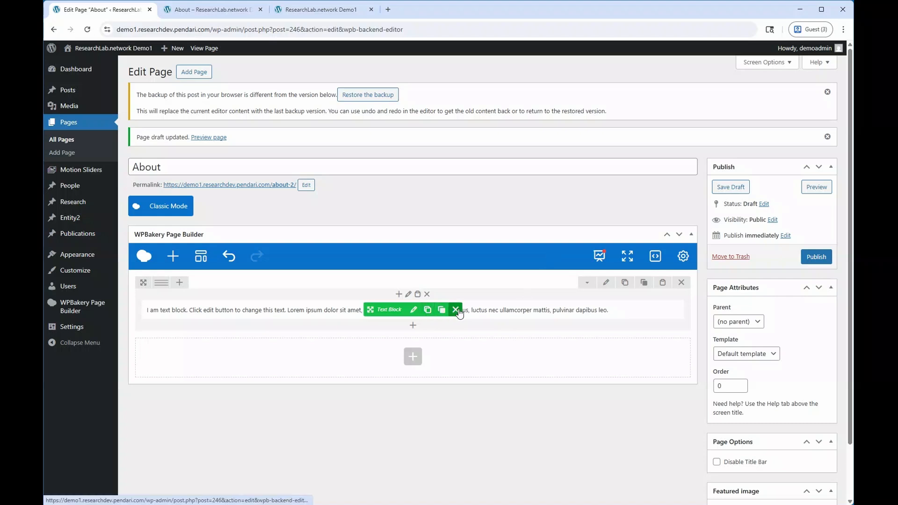
click(456, 310)
Step: Try the preset row layouts in turn, from one full-width column through two and three columns to four equal columns
mouse_move(160, 284)
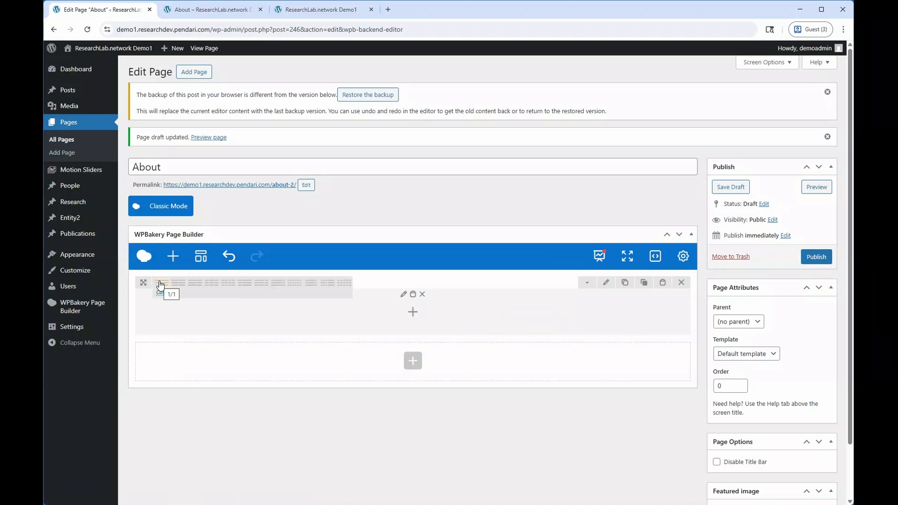
click(160, 284)
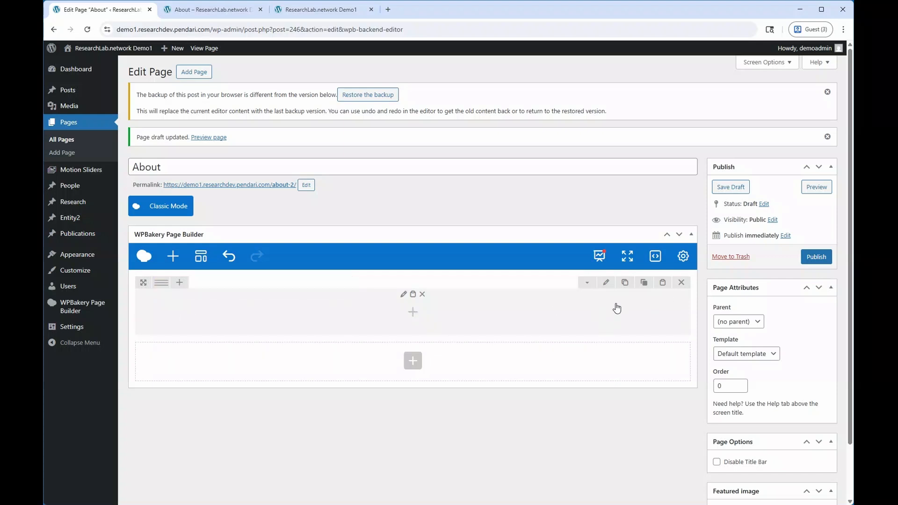
mouse_move(164, 285)
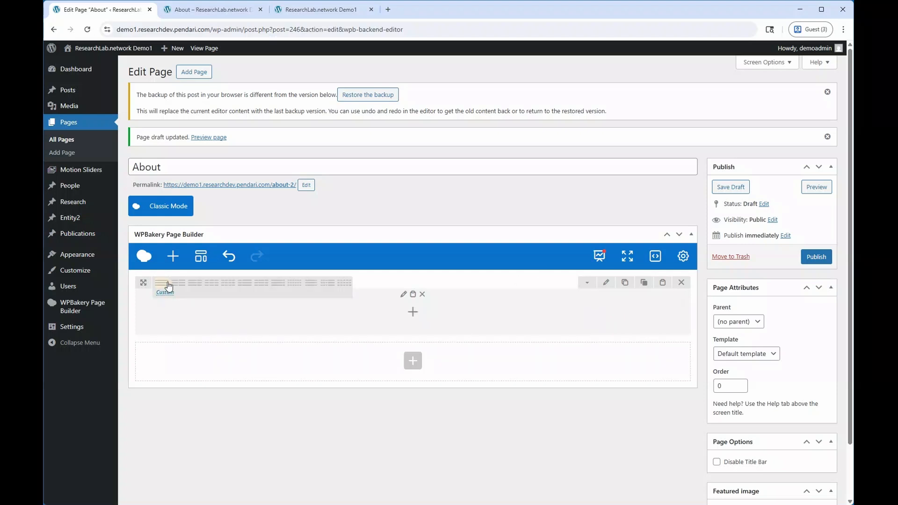
click(180, 284)
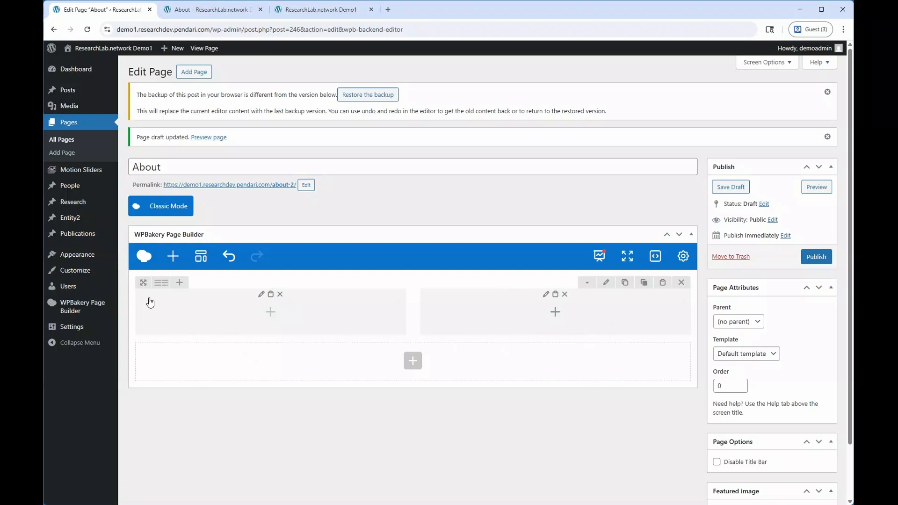
mouse_move(160, 283)
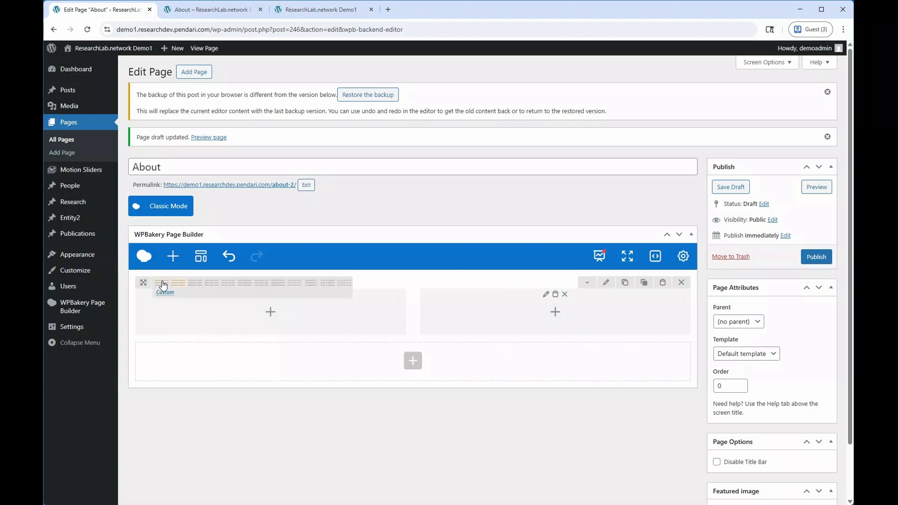
click(196, 283)
click(216, 284)
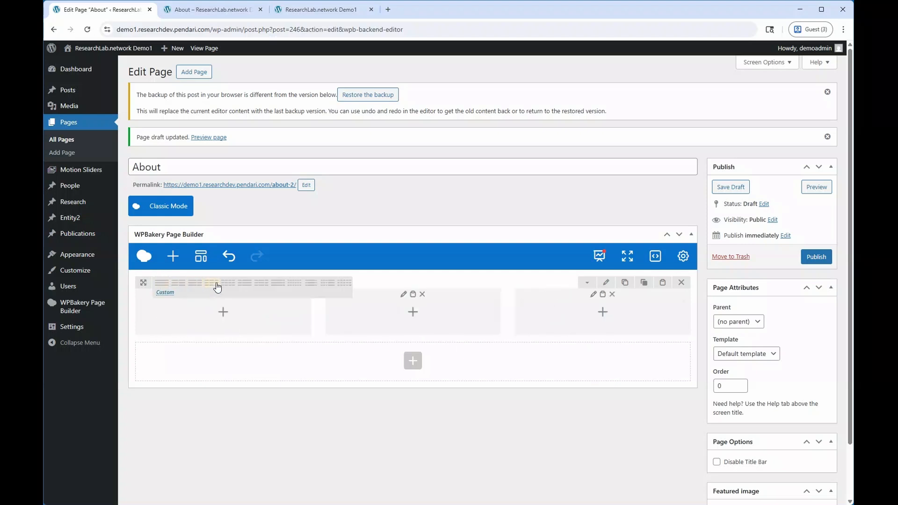
click(228, 284)
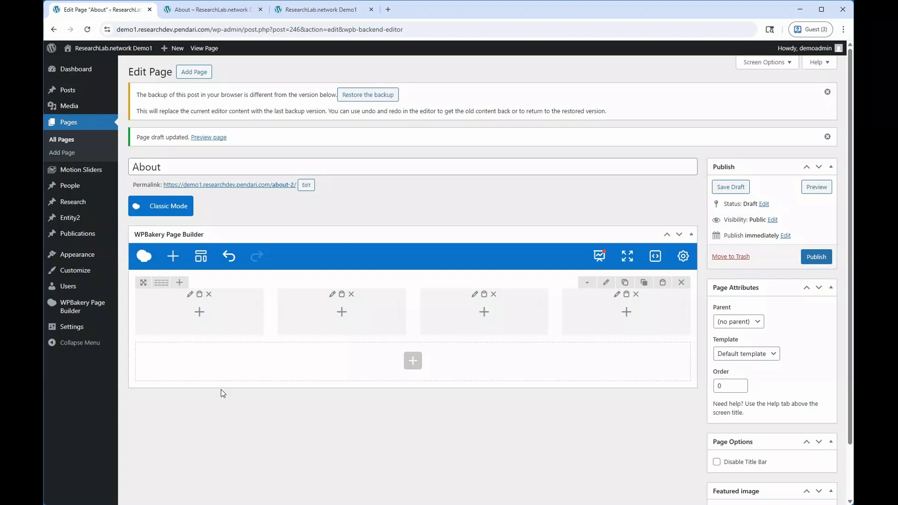
Step: Apply the custom row layout 1/4 + 1/4 + 1/4 + 1/4 + 1/3 to add a fifth column
mouse_move(162, 287)
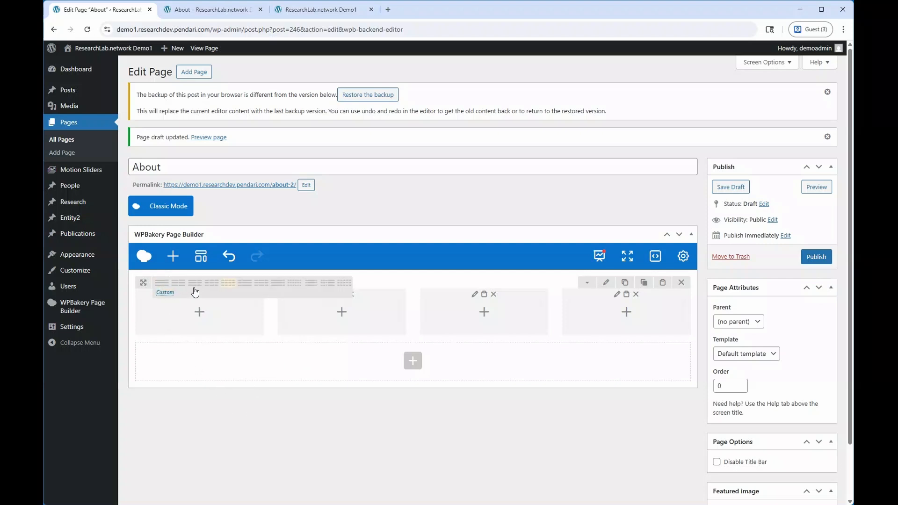
click(164, 293)
click(540, 167)
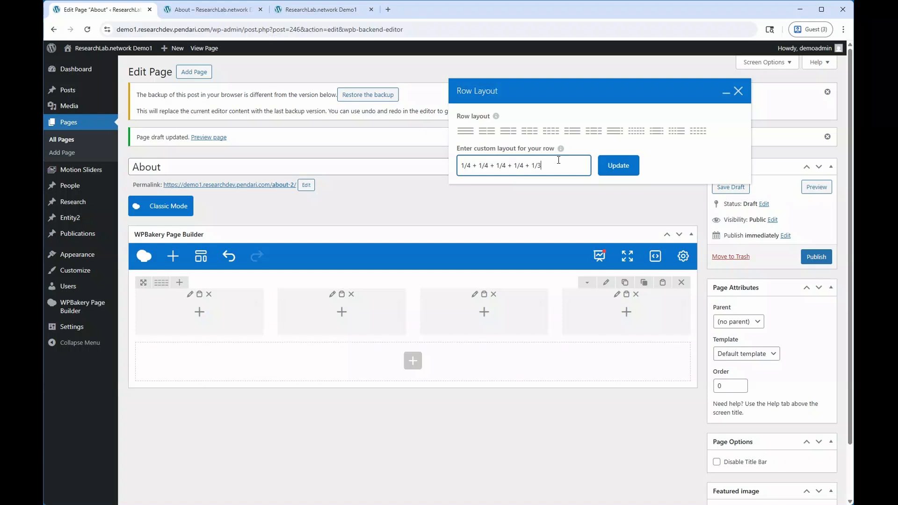
text(+ 1/3)
click(622, 168)
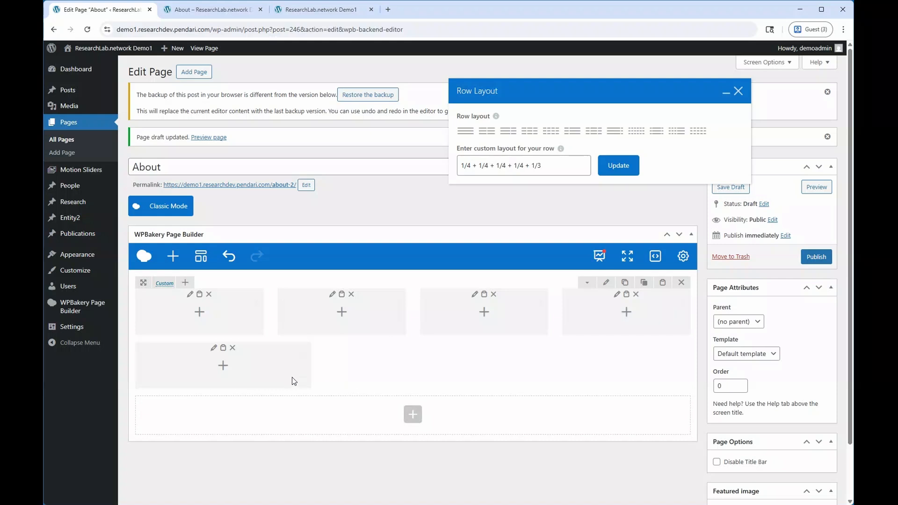
Step: Remove the extra 1/3 from the custom layout and update the row to 1/4 + 1/4 + 1/4 + 1/4
drag(525, 166, 534, 167)
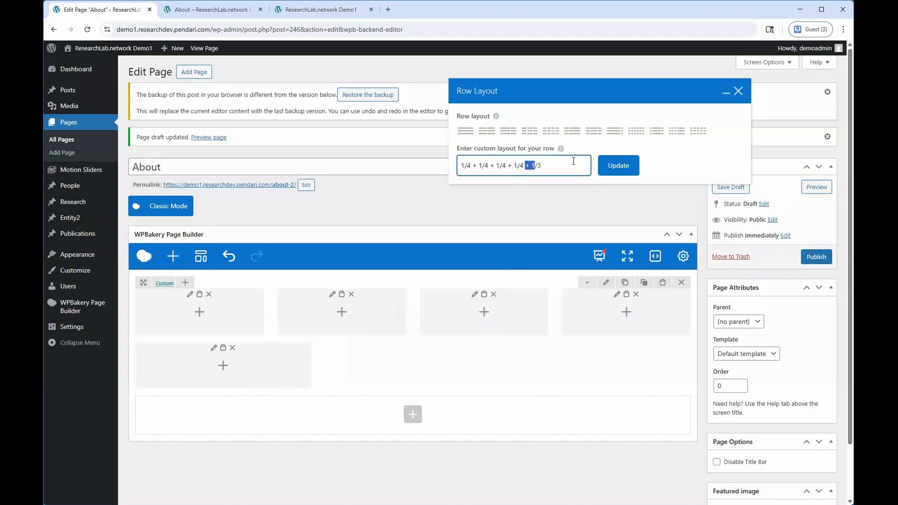
key(BackSpace)
click(622, 166)
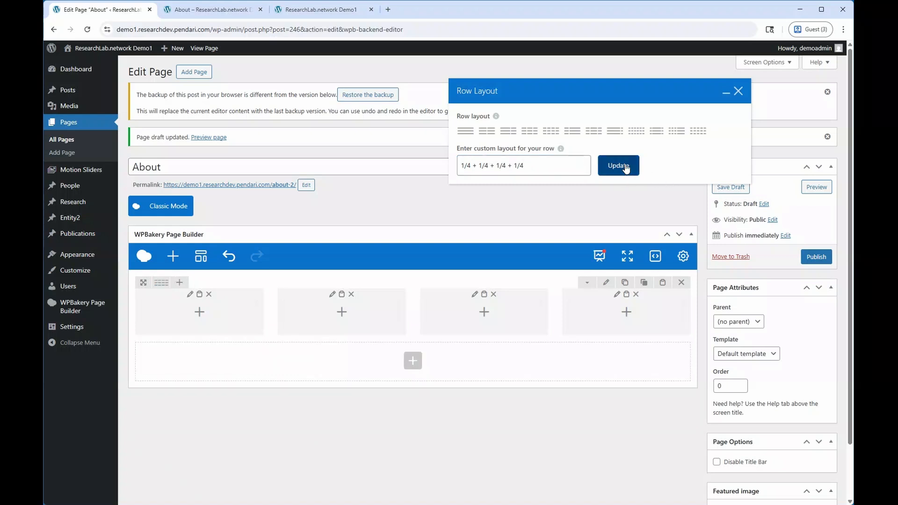
click(739, 91)
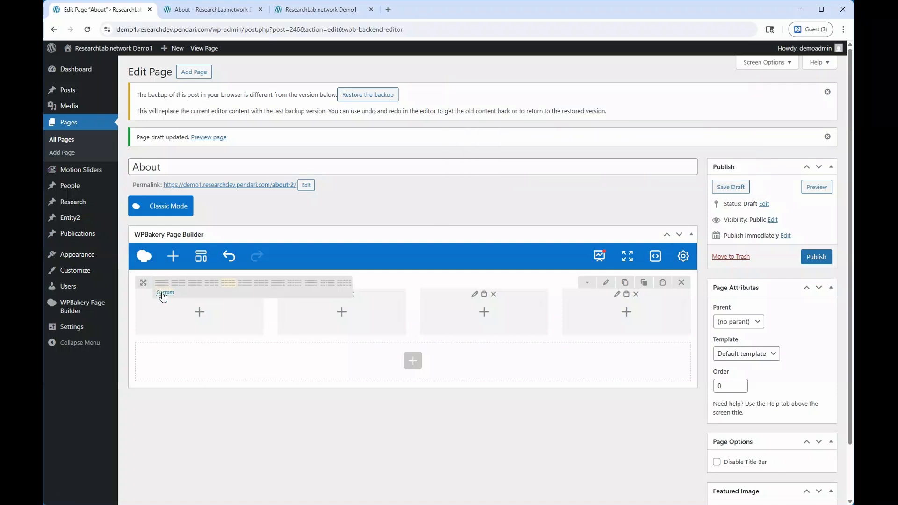
Step: Set the row layout to 2/3 + 1/3, and move the narrow column ahead of the wide one
click(162, 293)
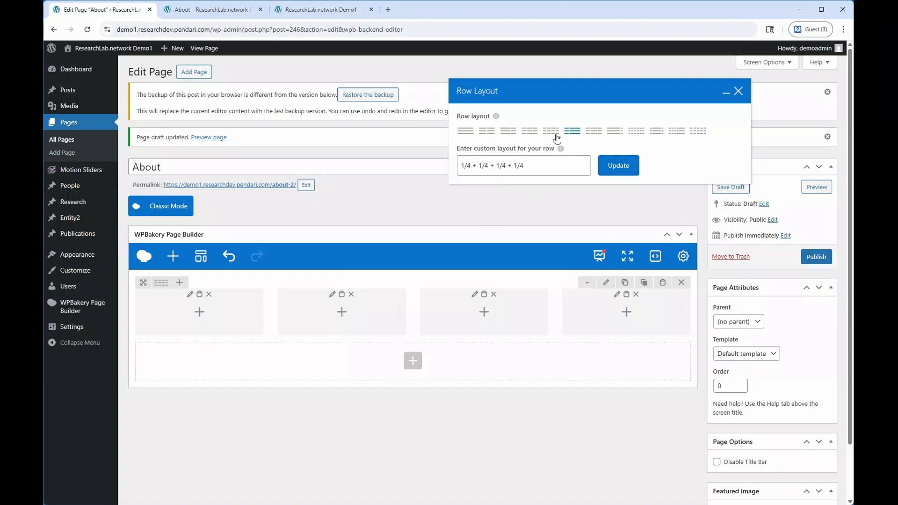
click(508, 135)
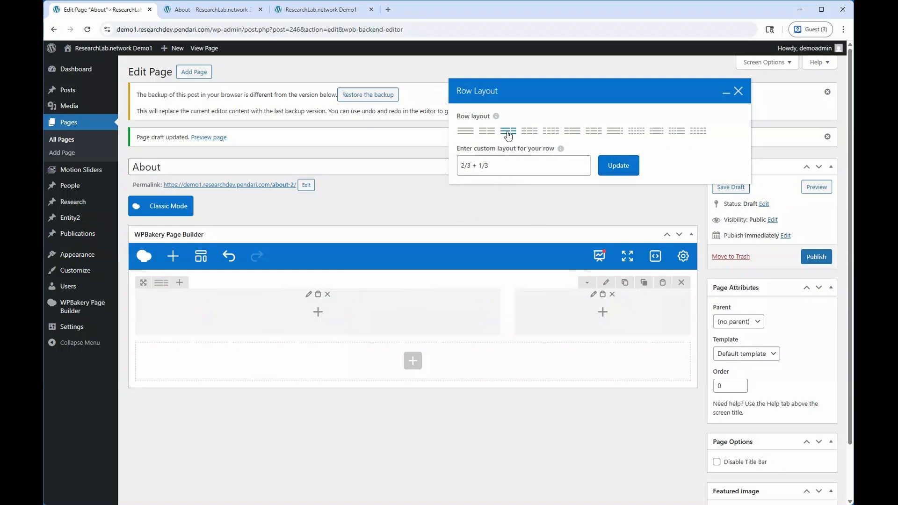
click(739, 91)
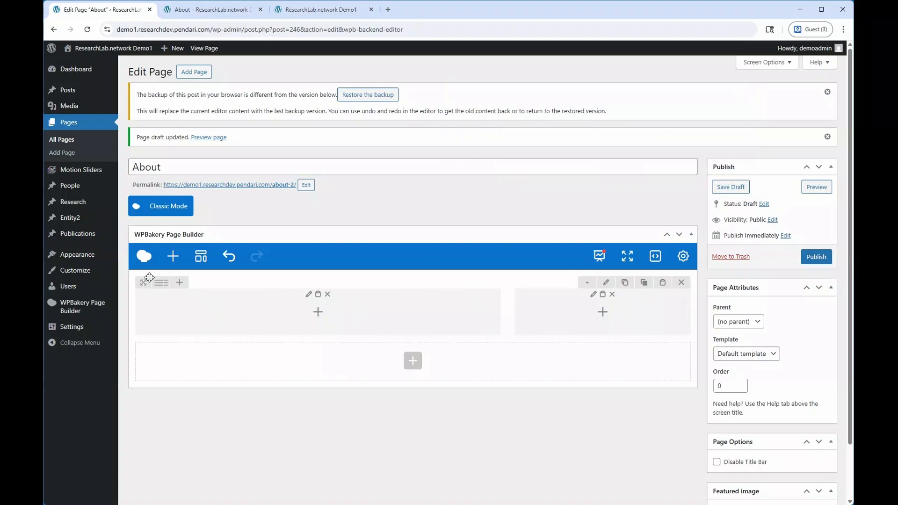
mouse_move(161, 283)
mouse_move(557, 287)
mouse_down()
mouse_move(381, 183)
mouse_move(215, 229)
mouse_move(176, 292)
mouse_move(186, 305)
mouse_move(179, 306)
mouse_move(205, 309)
mouse_up()
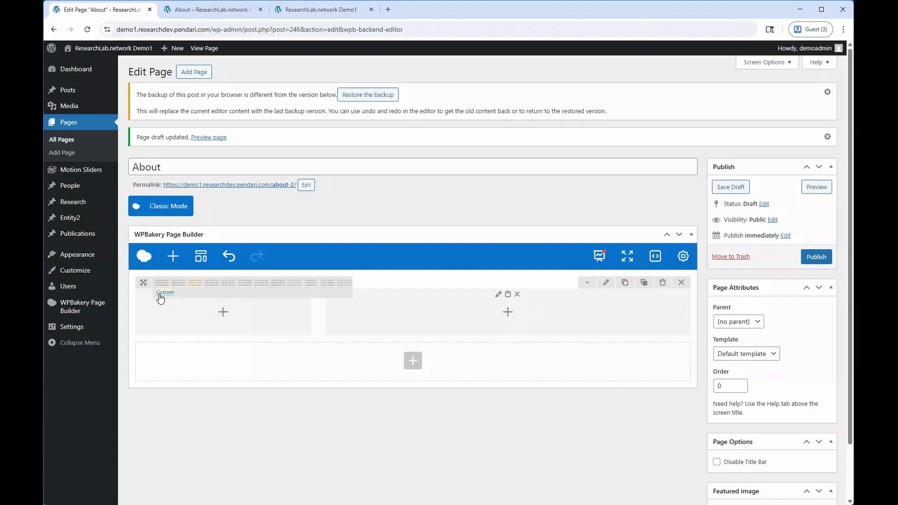
Step: Check the custom layout definition of the reordered two-column row
click(165, 293)
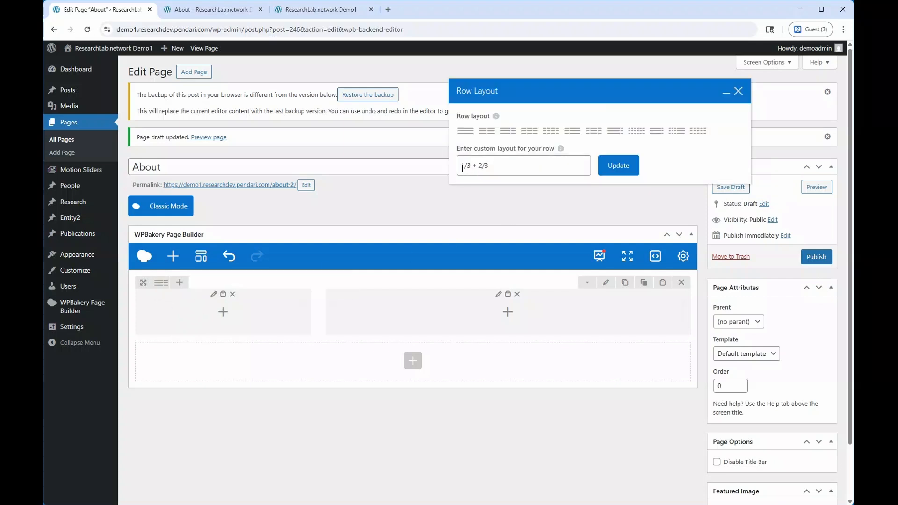
drag(462, 168, 530, 164)
click(738, 91)
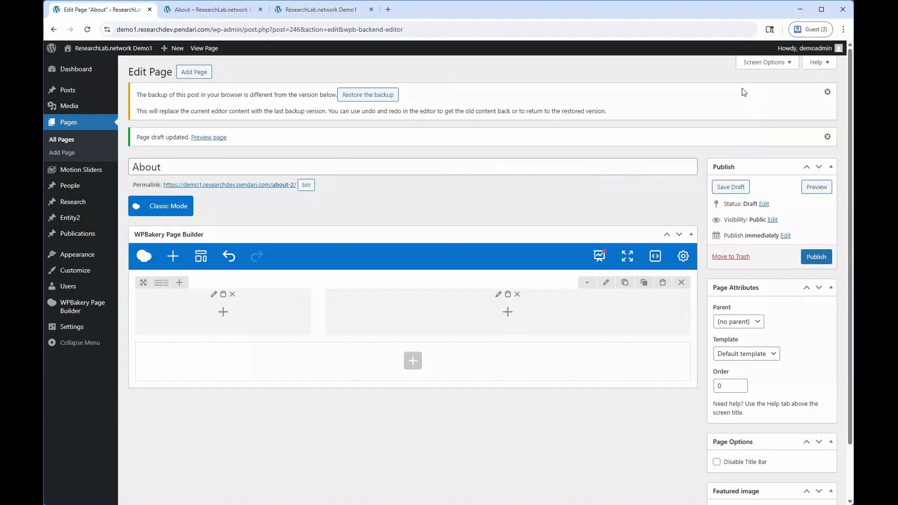
Step: Review the general, design and responsive settings of the row's narrow column without changing them
click(213, 296)
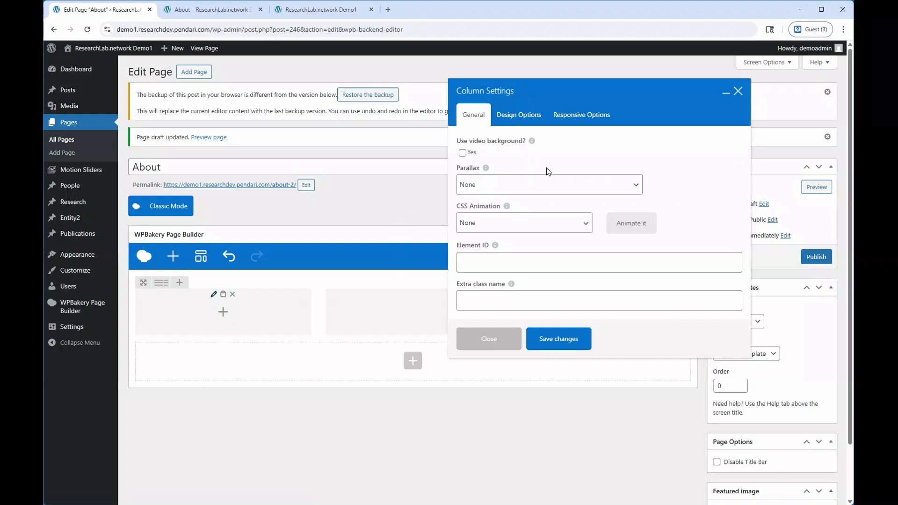
scroll(562, 172, down, 2)
scroll(561, 172, up, 2)
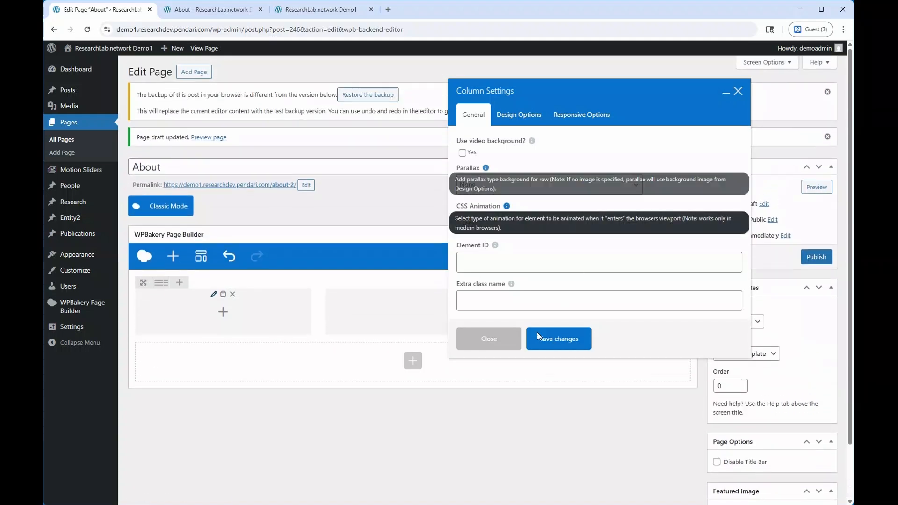
mouse_move(495, 246)
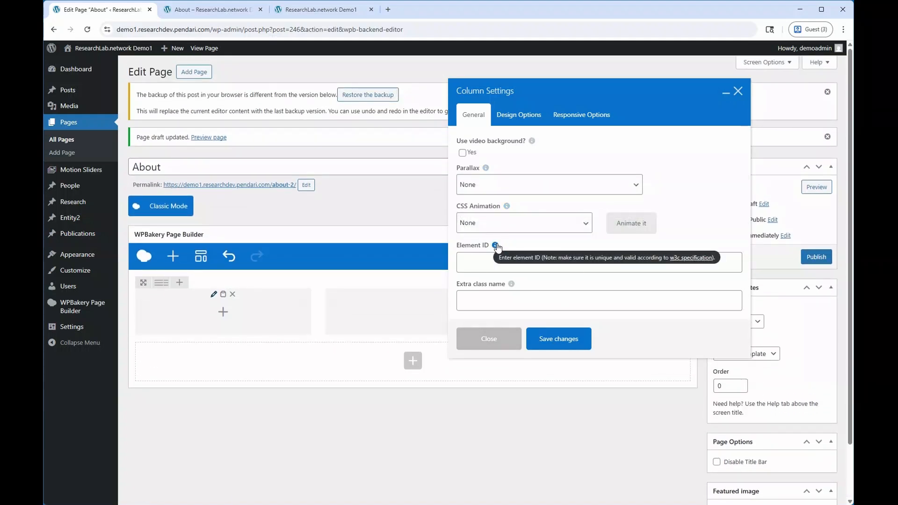
mouse_move(508, 208)
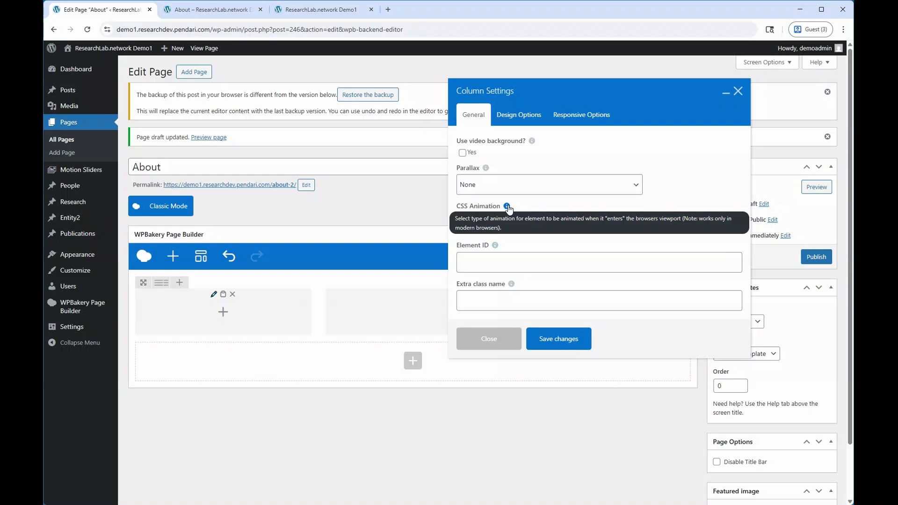
mouse_move(487, 169)
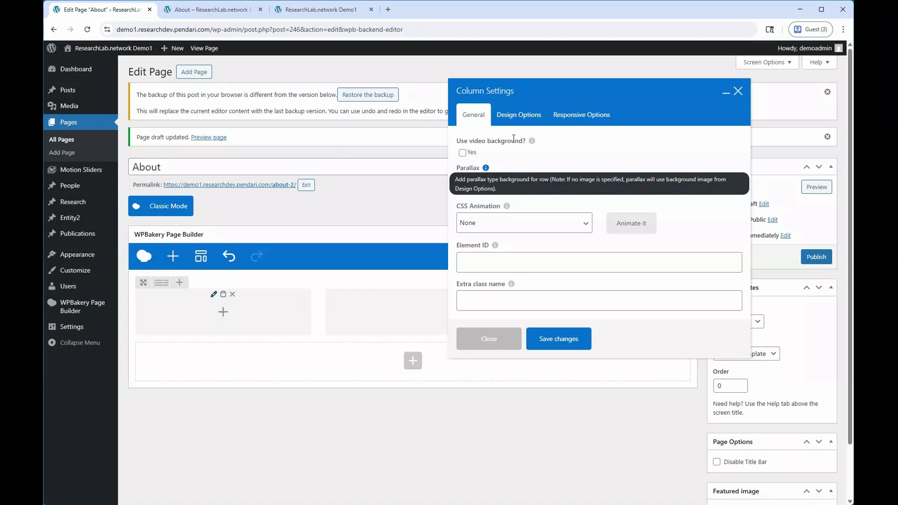
click(516, 115)
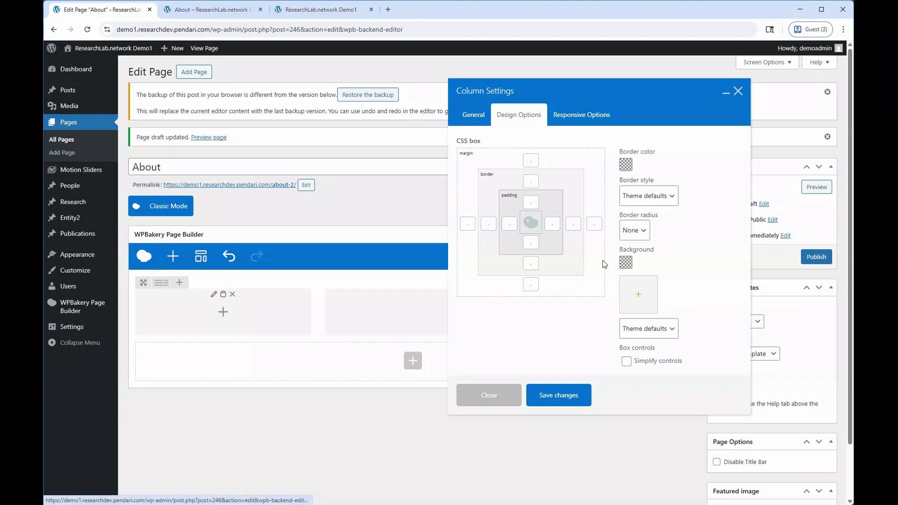
click(577, 116)
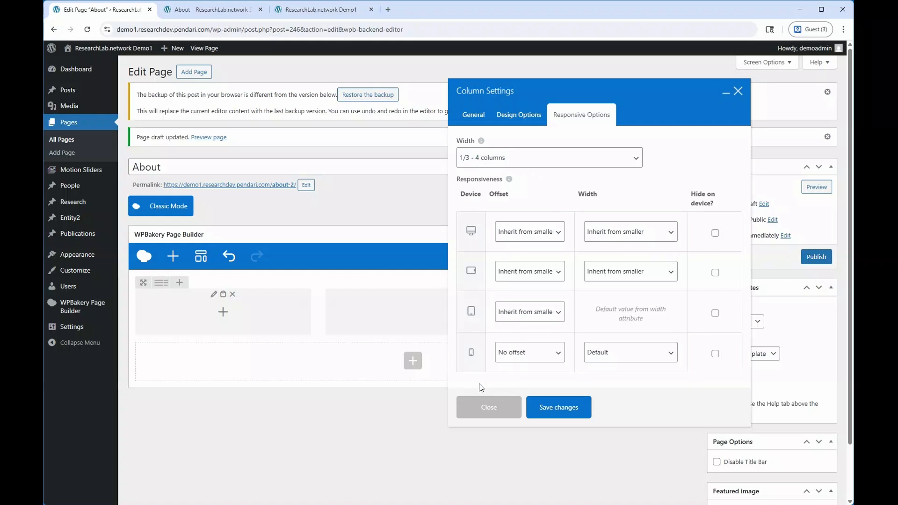
click(738, 91)
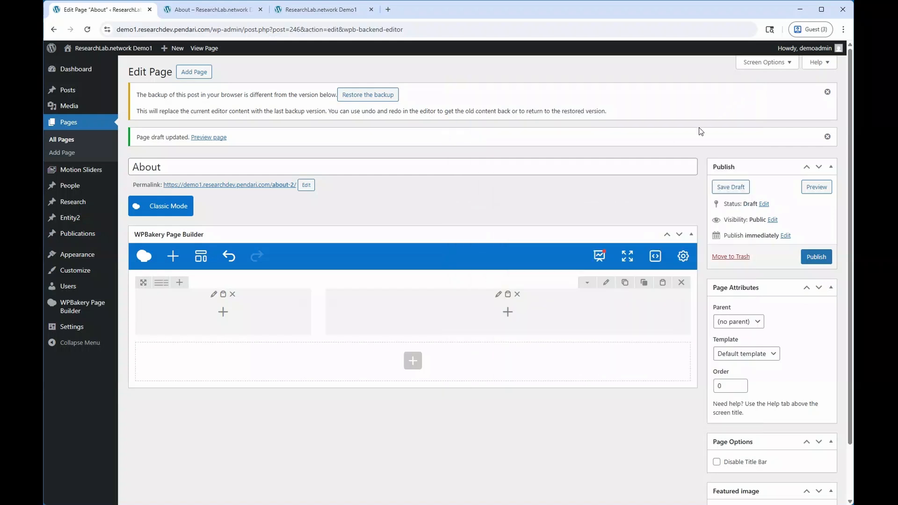
Step: Review the general and design settings of the two-column row without changing them
click(607, 285)
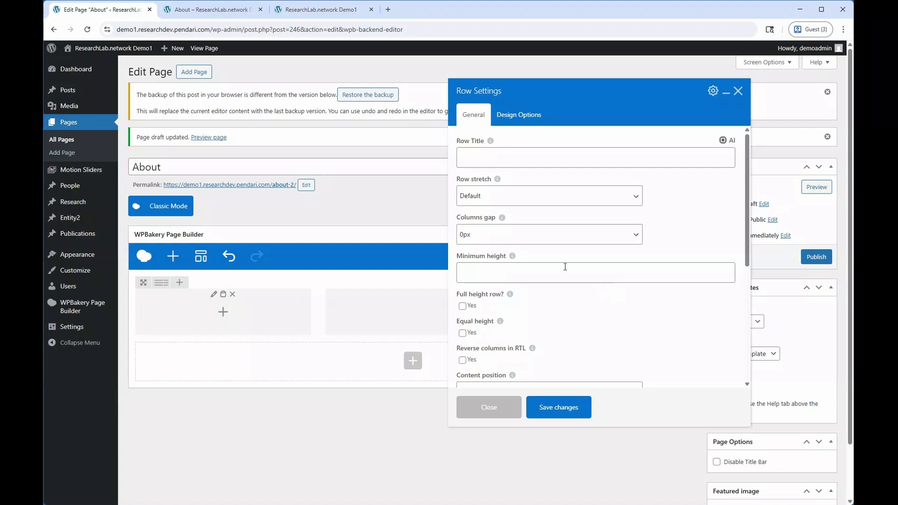
scroll(566, 195, down, 6)
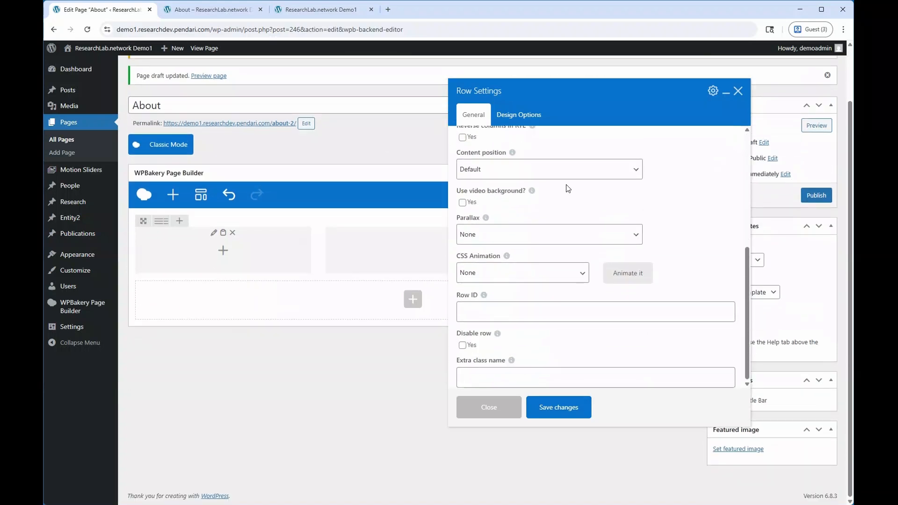
scroll(567, 188, up, 6)
click(519, 114)
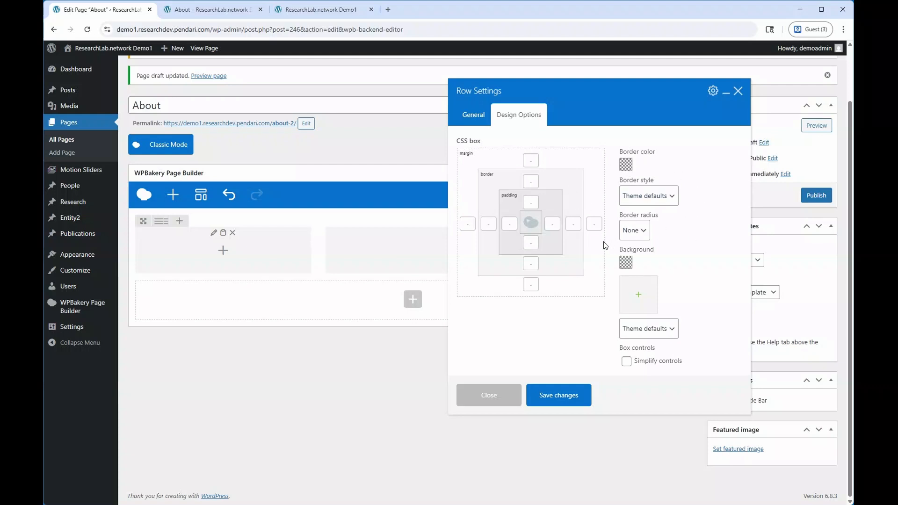
click(738, 90)
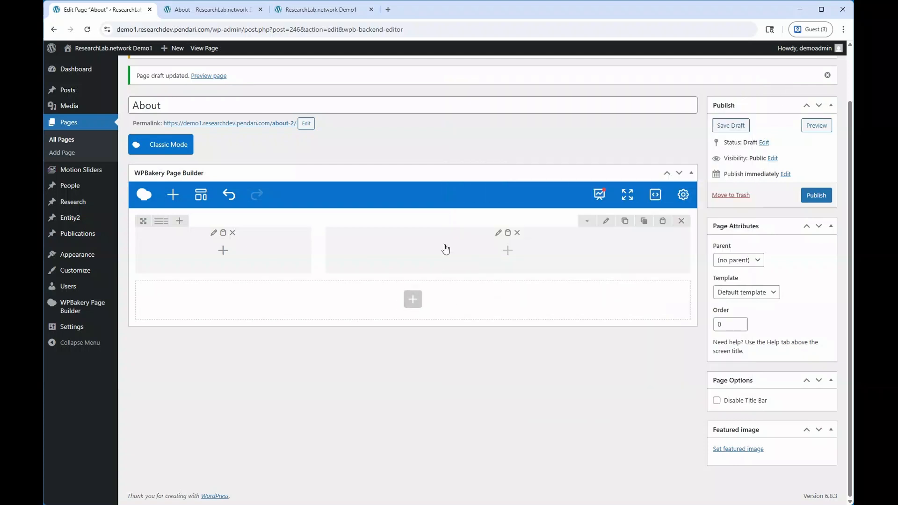
Step: Add a Text Block element to the row's wide column
scroll(445, 248, up, 2)
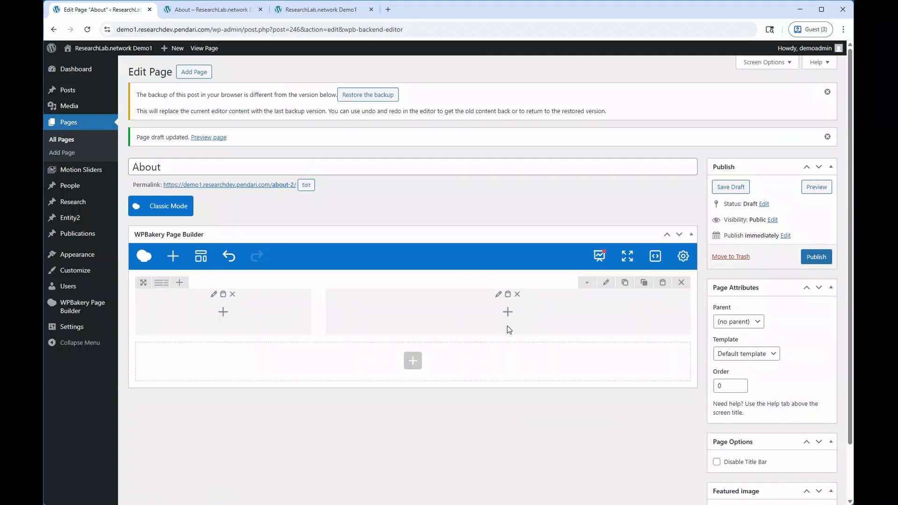
click(508, 312)
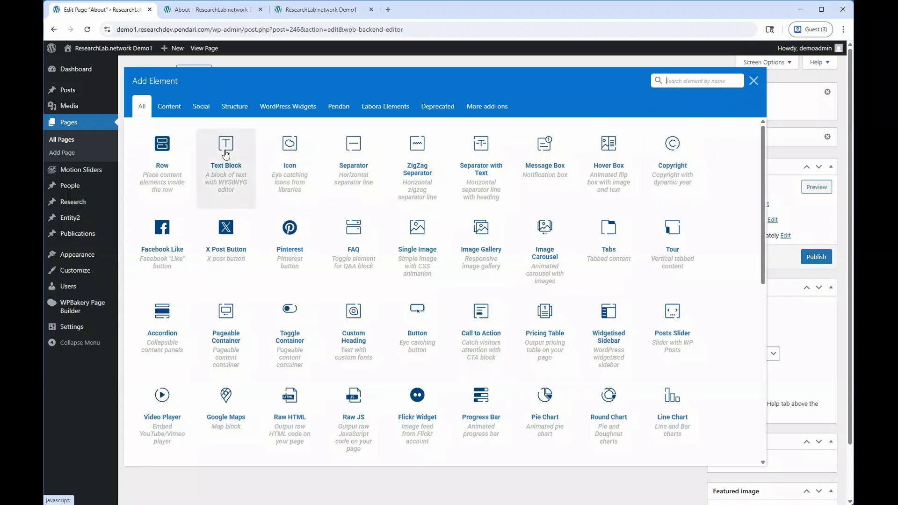
scroll(563, 217, down, 8)
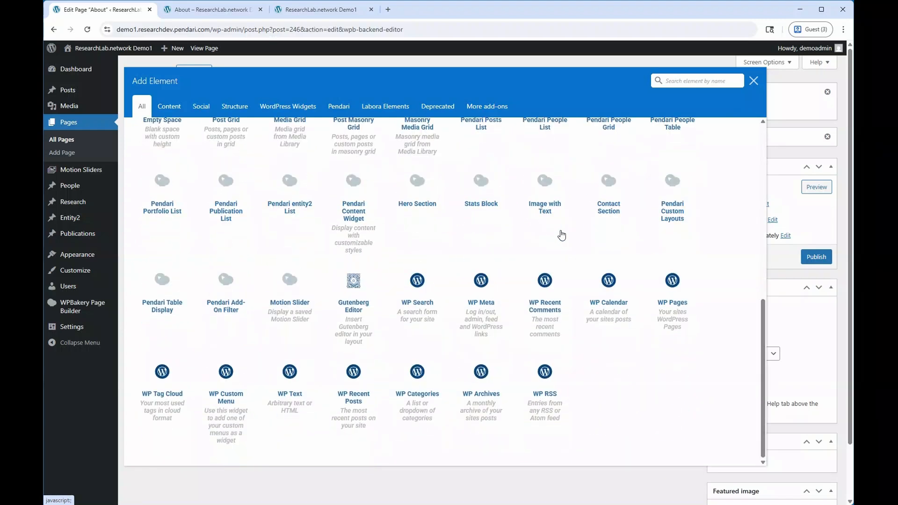
scroll(562, 236, up, 8)
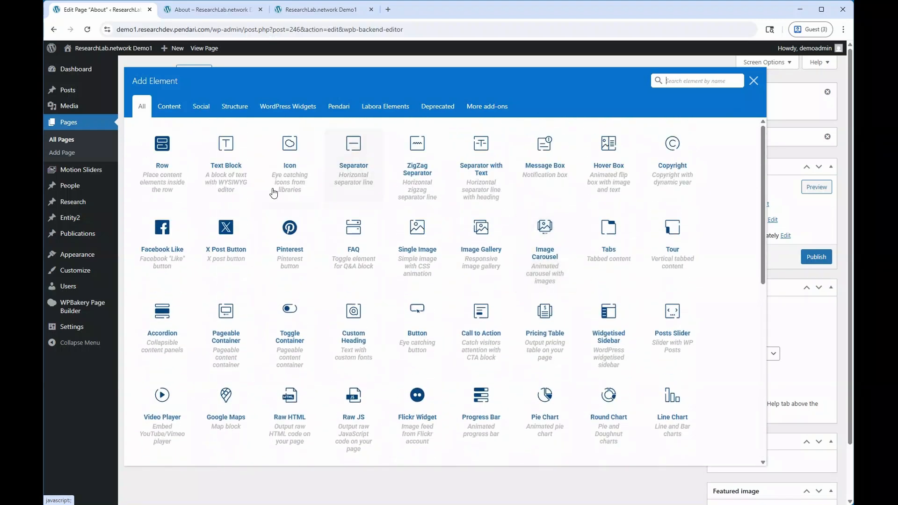
click(225, 146)
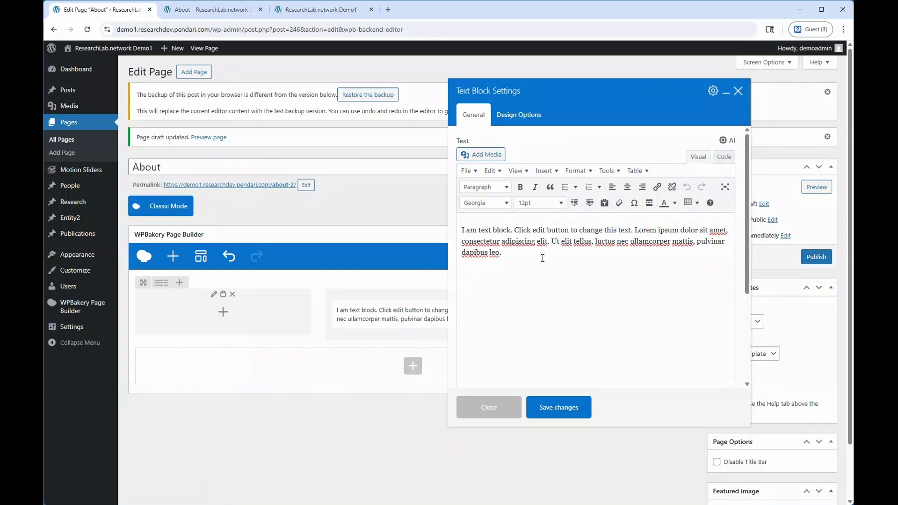
Step: Extend the text block to three paragraphs by repeating its placeholder text, and save the element
drag(520, 255, 415, 233)
key(ctrl+c)
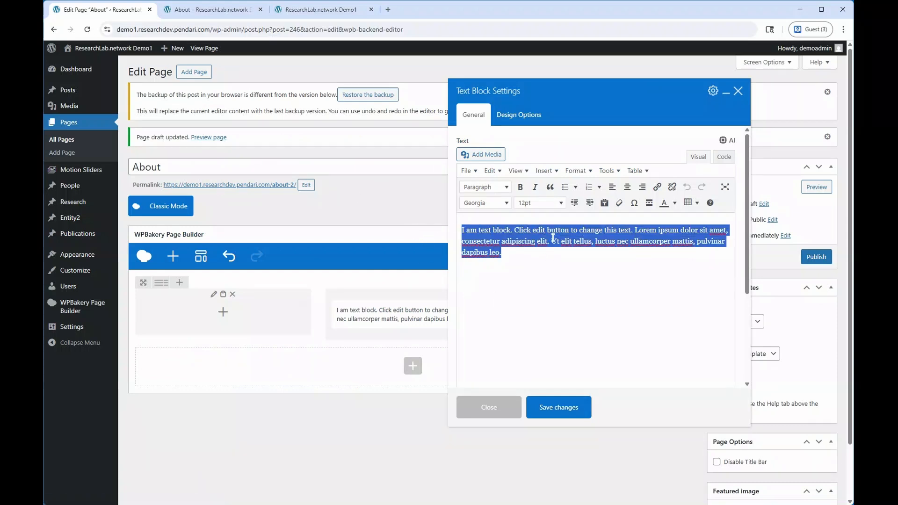
click(565, 259)
key(ctrl+v)
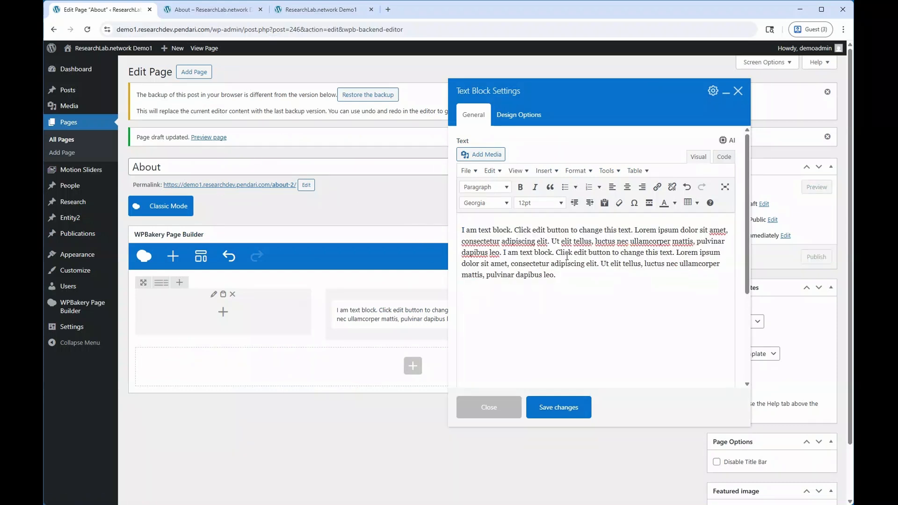
text(I am text block. Click edit button to change this text. Lorem ipsum dolor sit amet, consectetur adipiscing elit. Ut elit tellus, luctus nec ullamcorper mattis, pulvinar dapibus leo.I am text block. Click edit button to change this text. Lorem ipsum dolor sit amet, consectetur adipiscing elit. Ut elit tellus, luctus nec ullamcorper mattis, pulvinar dapibus leo.)
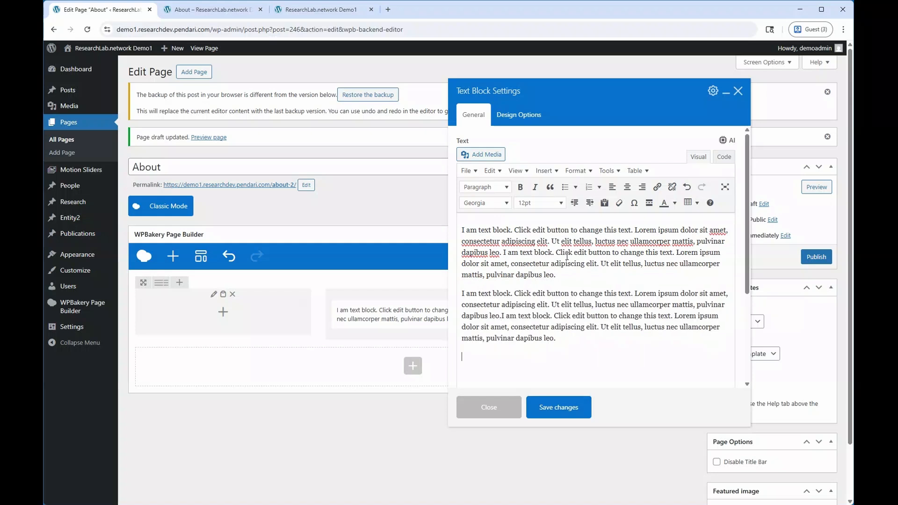
key(ctrl+v)
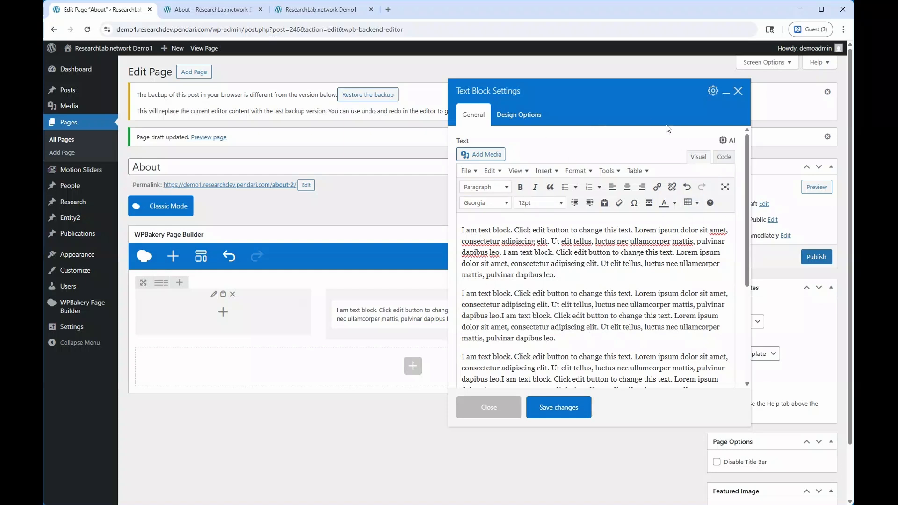
click(563, 407)
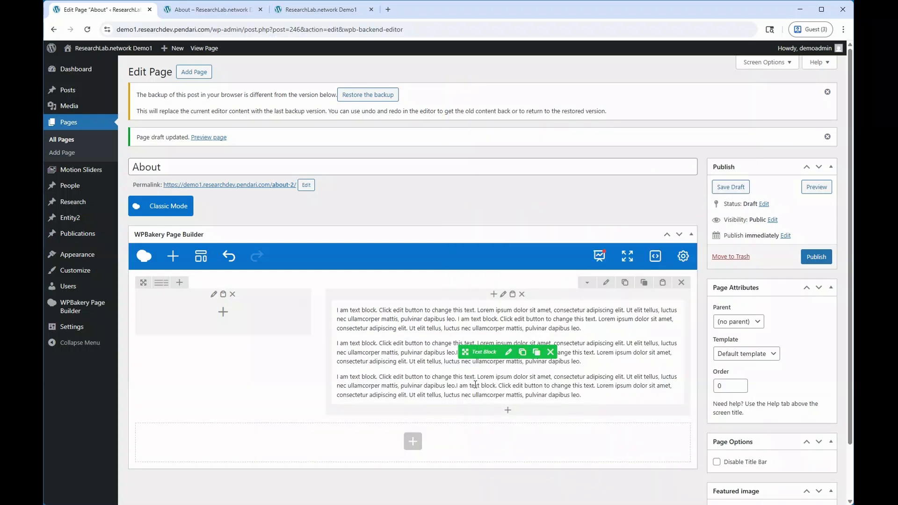
Step: Search the elements for "image" and add a Single Image to the narrow column
click(224, 312)
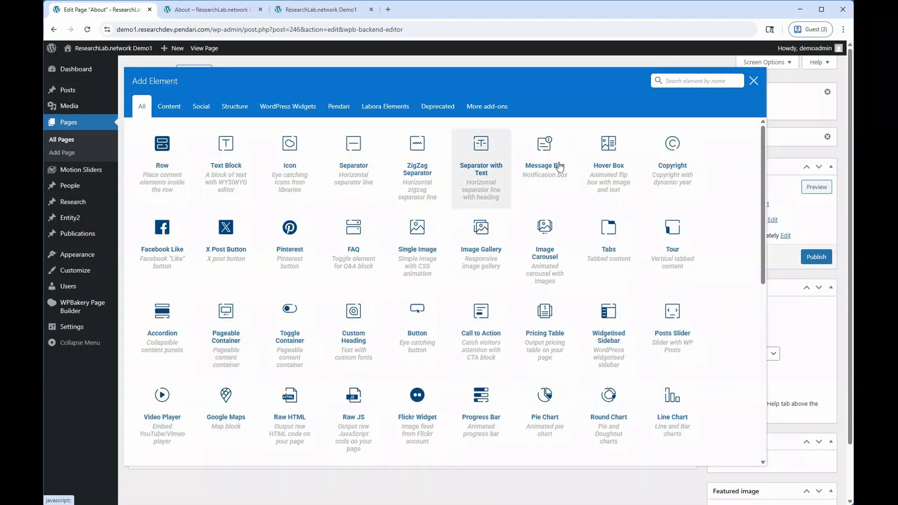
click(676, 79)
text(image)
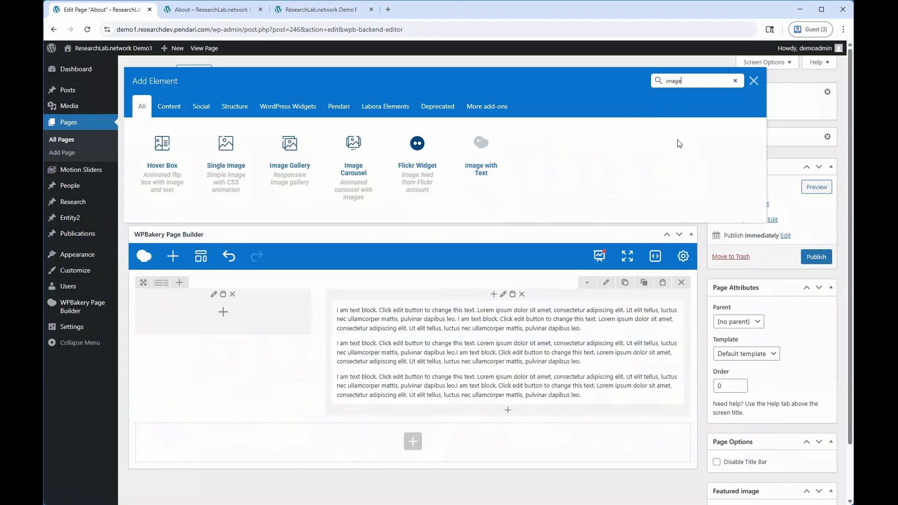
click(226, 146)
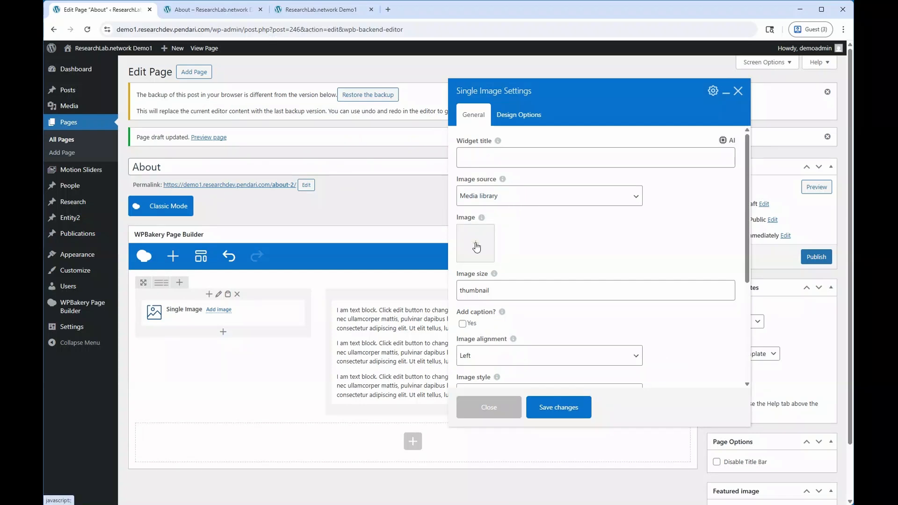
Step: Assign headshot-1.jpg from the media library to the single image, set its size to full, and save the element
click(476, 247)
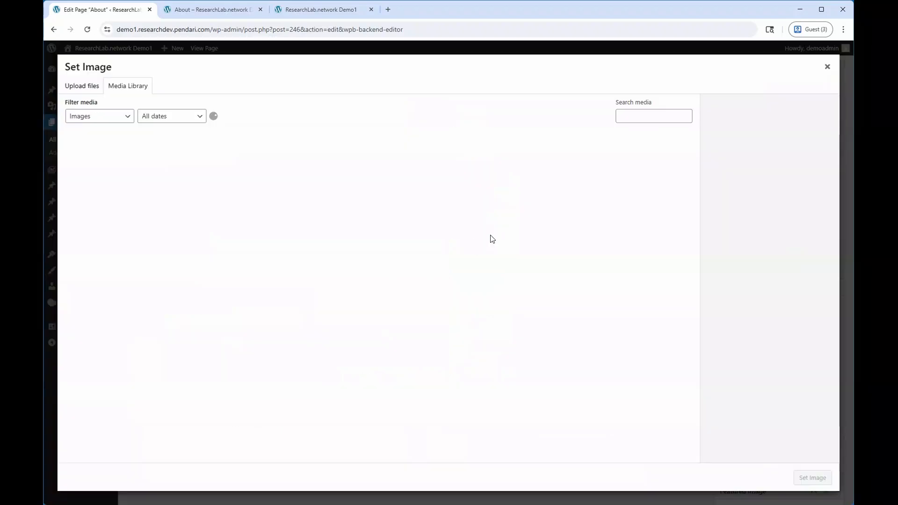
scroll(465, 241, down, 5)
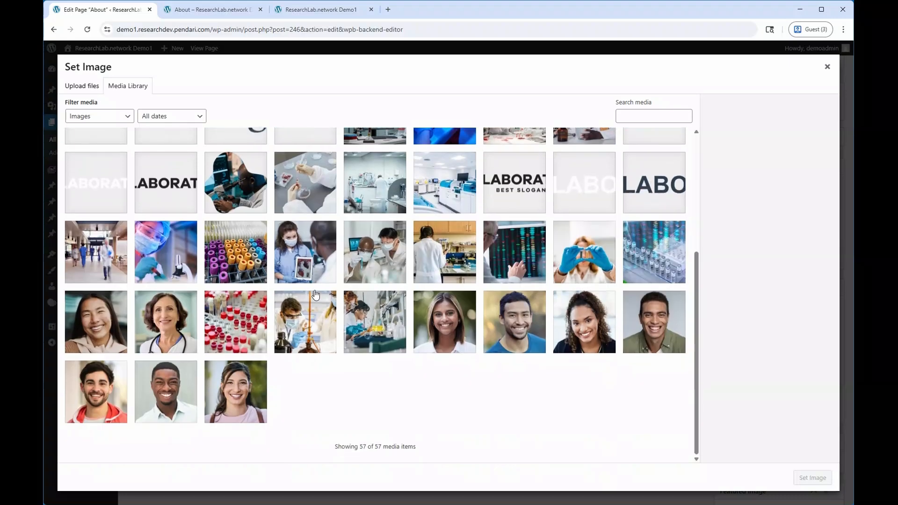
click(249, 398)
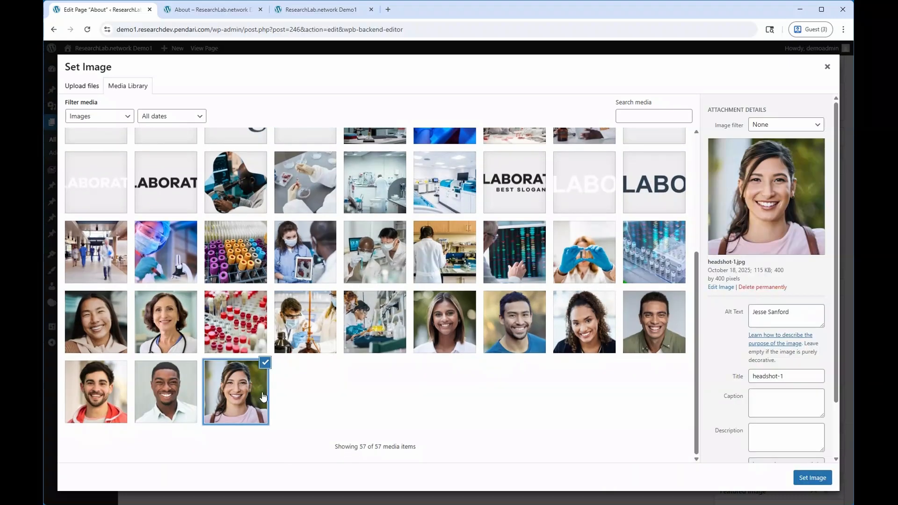
click(806, 482)
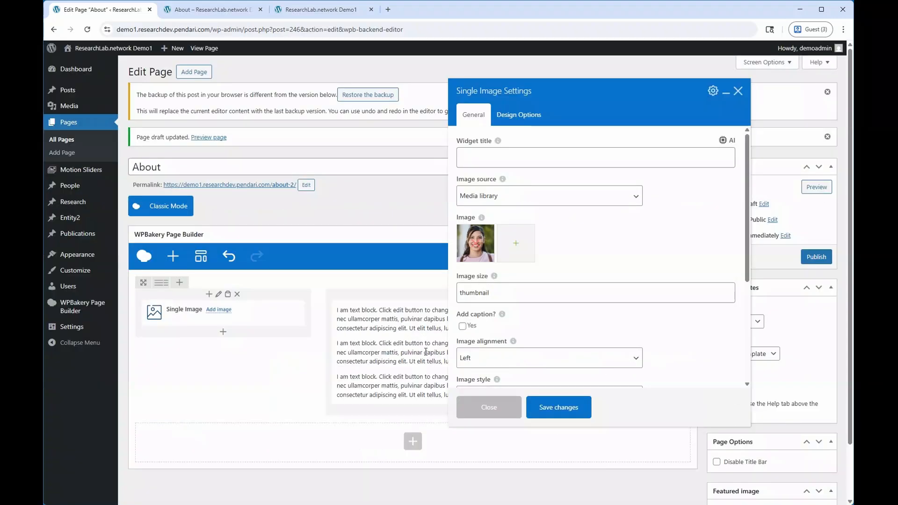
drag(524, 295, 370, 296)
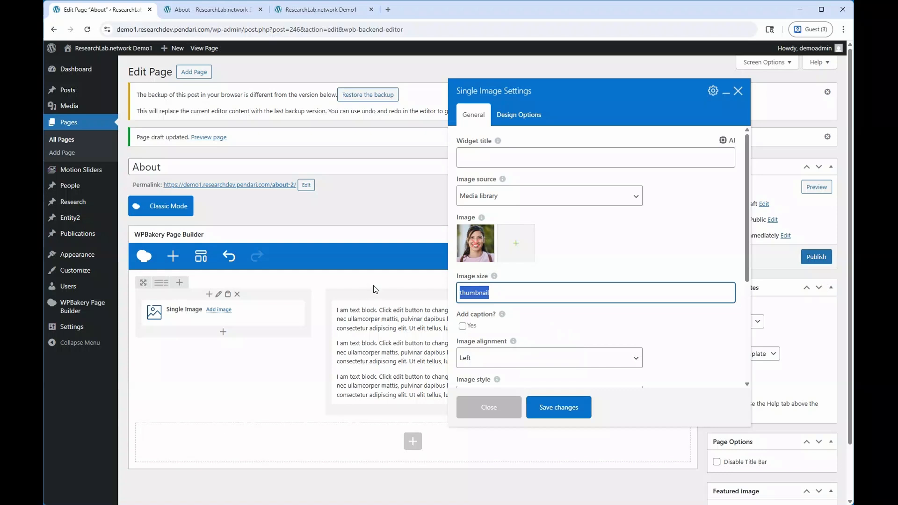
text(full)
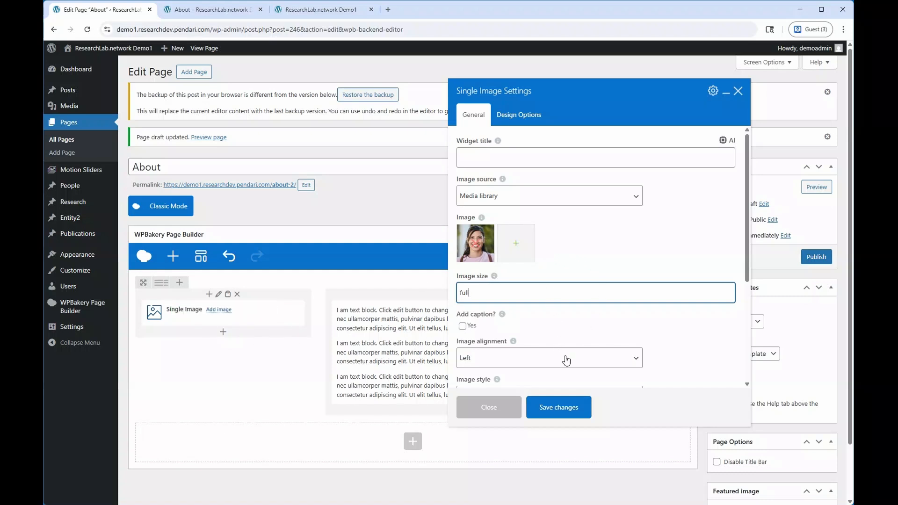
mouse_move(494, 276)
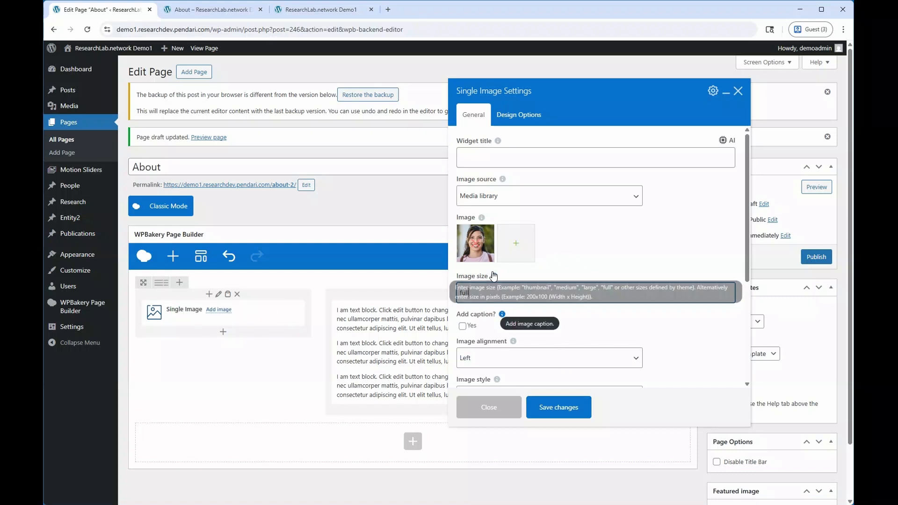
click(559, 407)
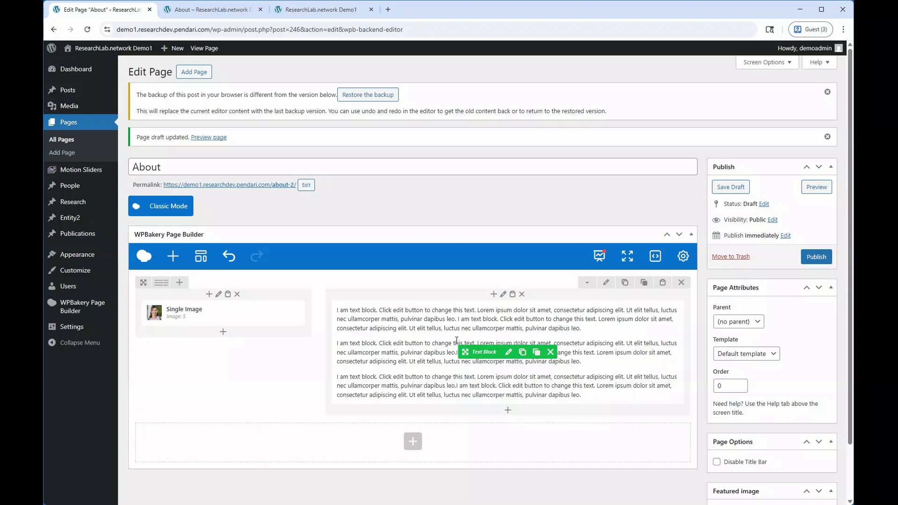
Step: Save the page draft and reload the About page preview to check the image and text layout
click(731, 187)
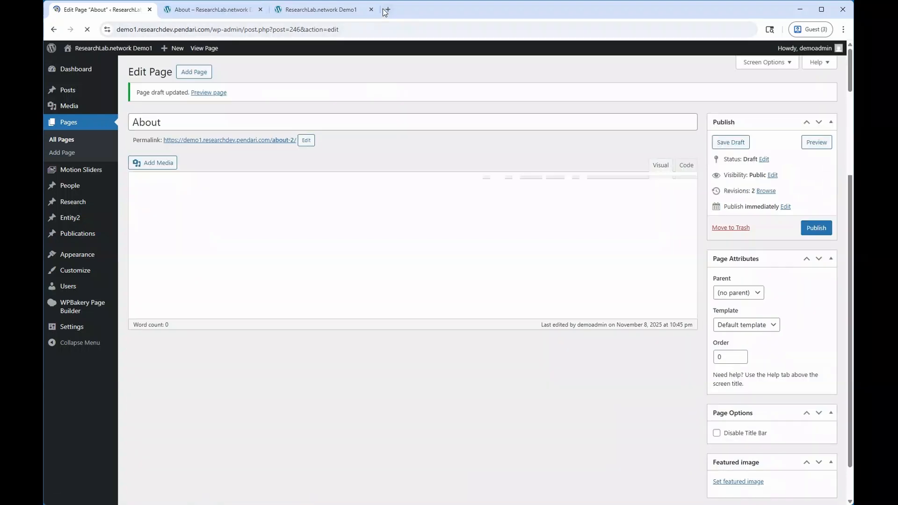
click(371, 10)
click(212, 13)
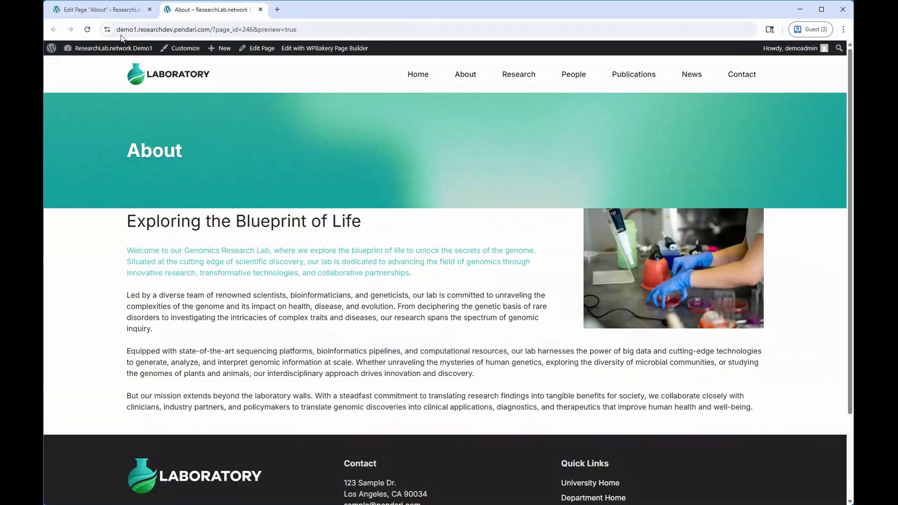
key(F5)
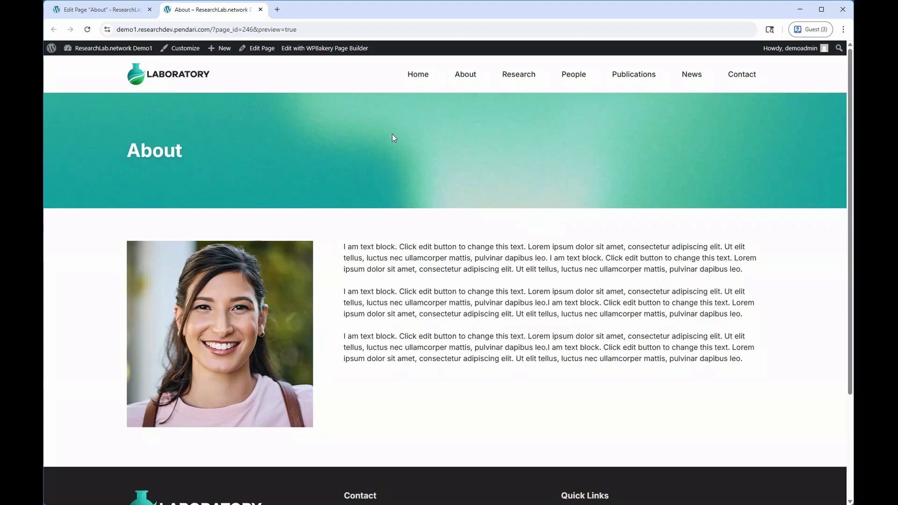
Step: Back in the page editor, duplicate the Single Image and the Text Block within their columns
click(98, 9)
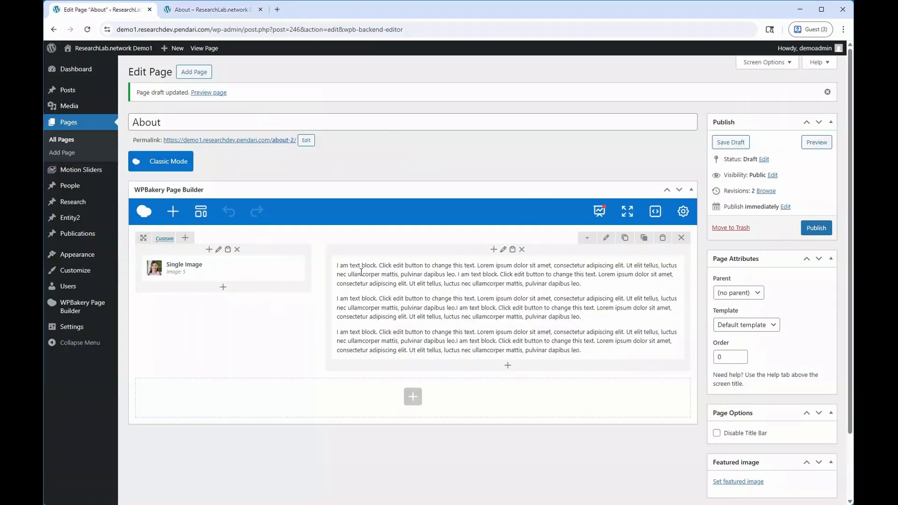
mouse_move(255, 270)
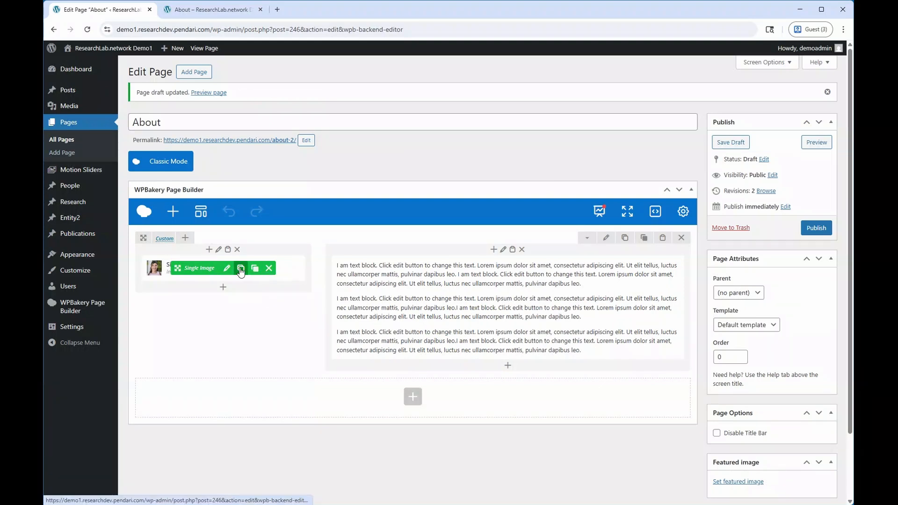
click(240, 271)
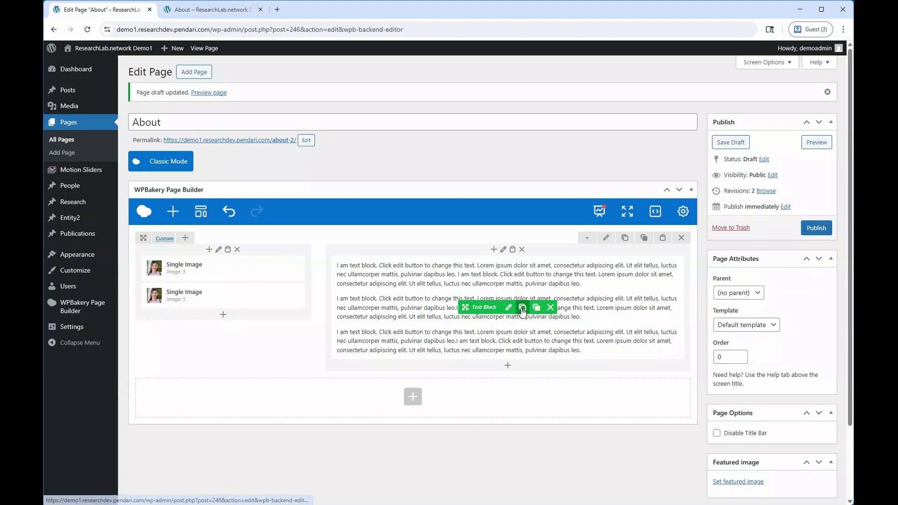
click(523, 308)
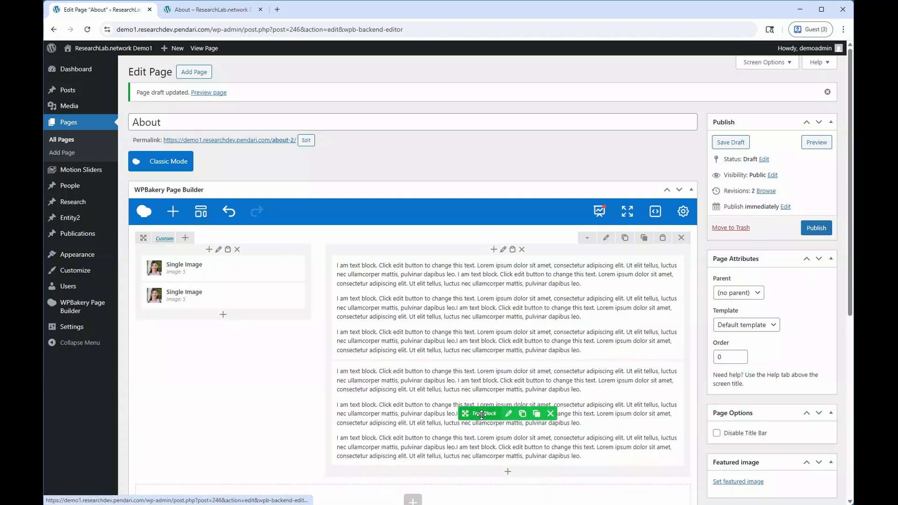
Step: Move the duplicated text block to the top of the narrow column and one single image above the wide column's text
mouse_move(482, 414)
mouse_down()
mouse_move(209, 269)
mouse_move(210, 262)
mouse_up()
scroll(267, 407, down, 4)
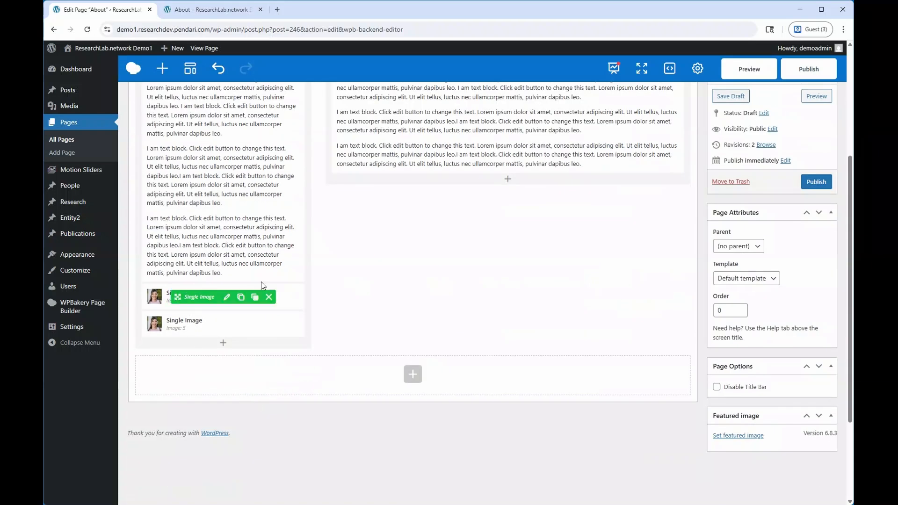
scroll(262, 285, up, 3)
drag(178, 437, 566, 253)
Step: Duplicate the entire two-column row and check the copy below the original
scroll(573, 194, up, 1)
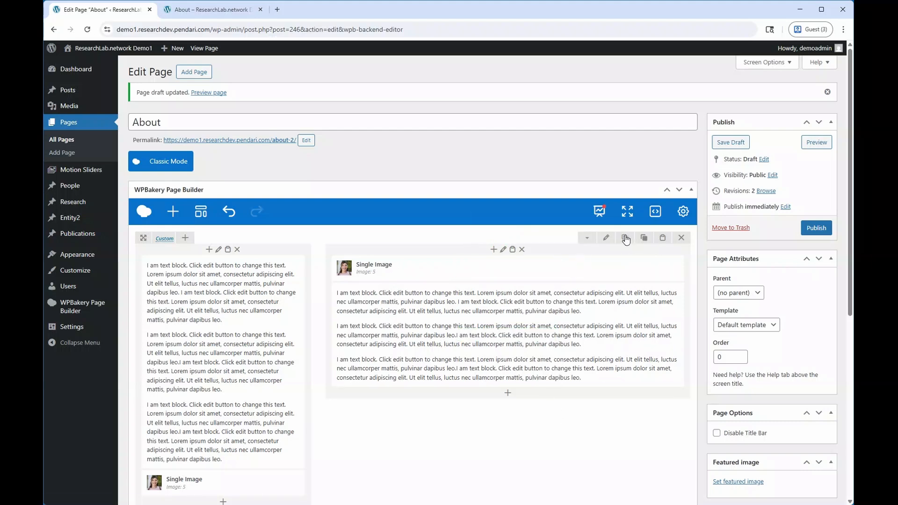
scroll(584, 255, down, 2)
scroll(583, 255, down, 7)
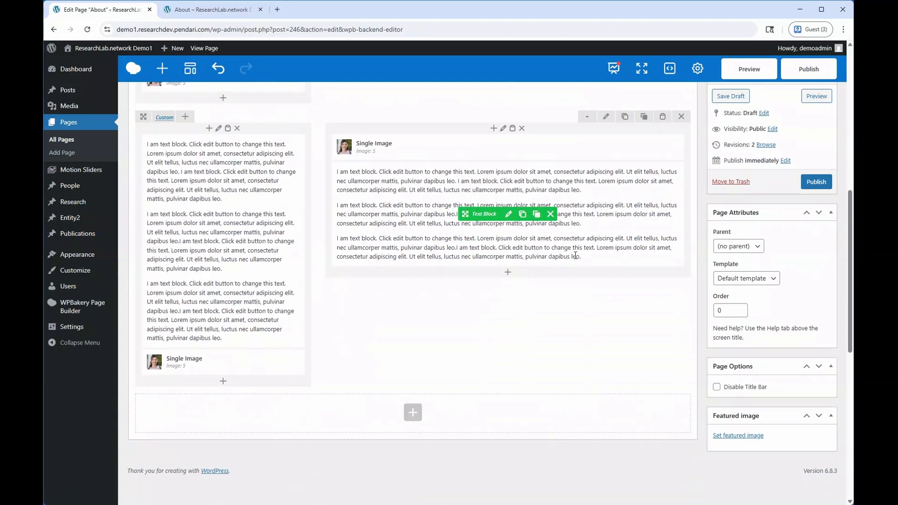
Step: Delete the single image from the duplicated row's wide column and the text block from its narrow column
scroll(575, 262, up, 4)
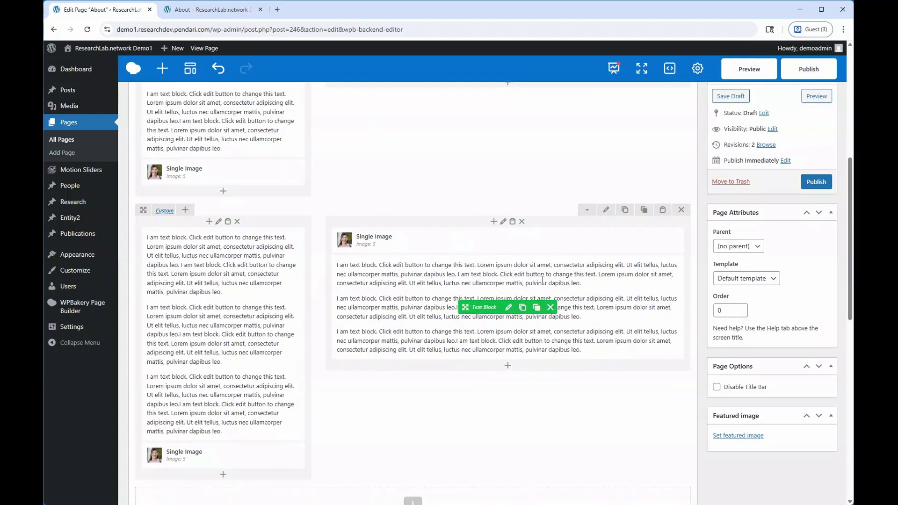
click(550, 241)
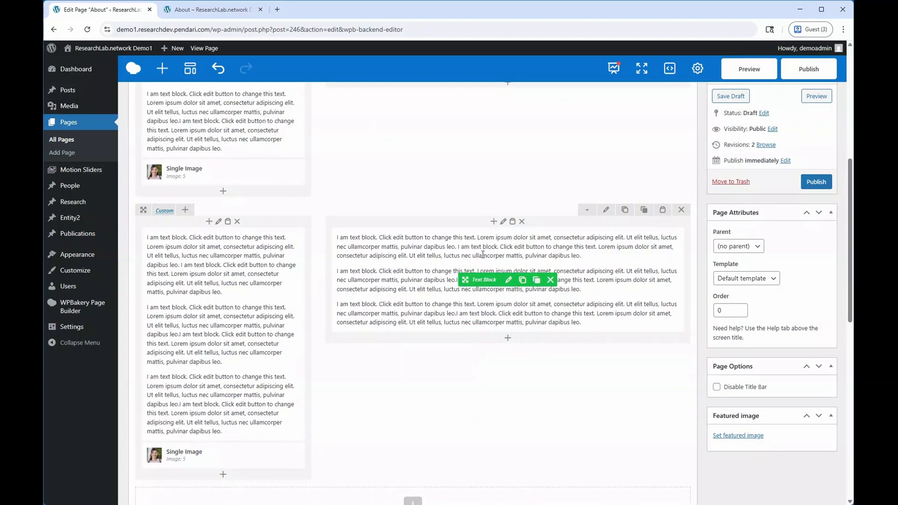
click(266, 334)
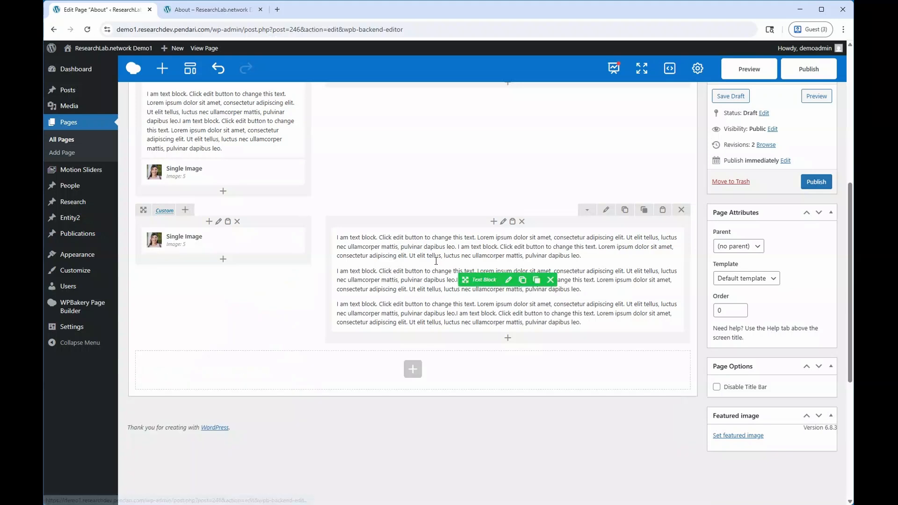
Step: Move the simplified duplicate row above the original row and delete the original row
scroll(416, 279, up, 3)
scroll(416, 278, up, 2)
drag(140, 399, 151, 120)
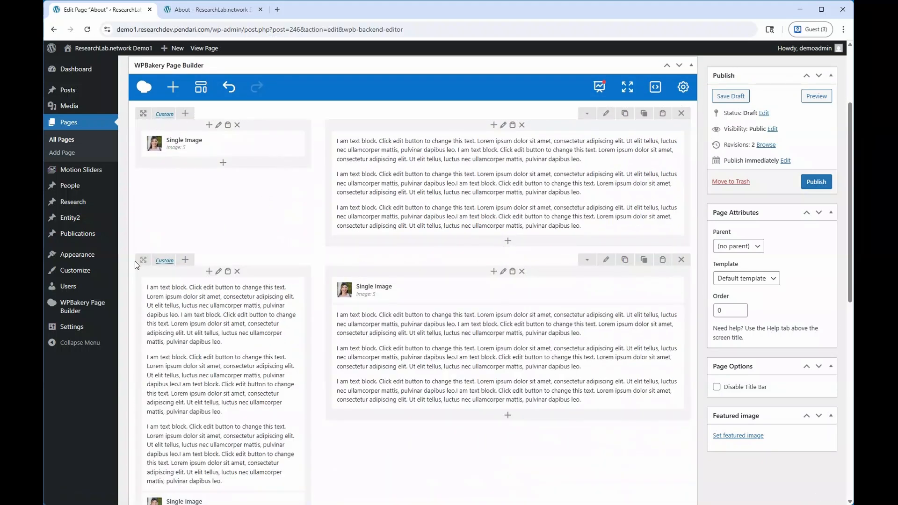
drag(144, 261, 149, 109)
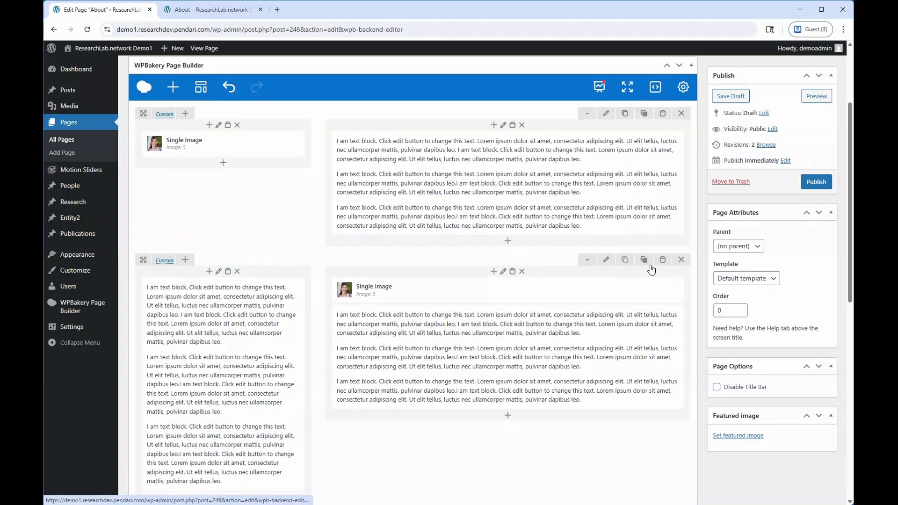
click(682, 261)
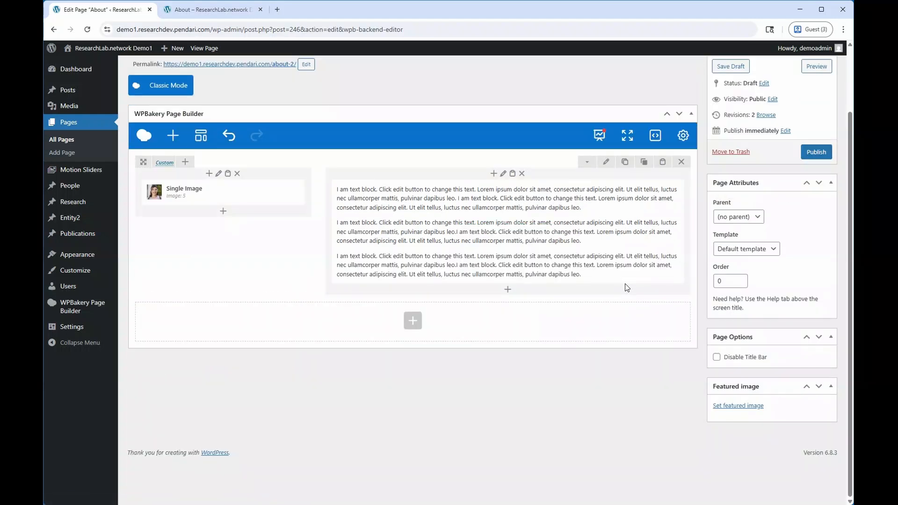
Step: View the page content in Classic Mode, highlight the shortcodes before the first paragraph, and return to the Backend Editor
scroll(662, 272, up, 2)
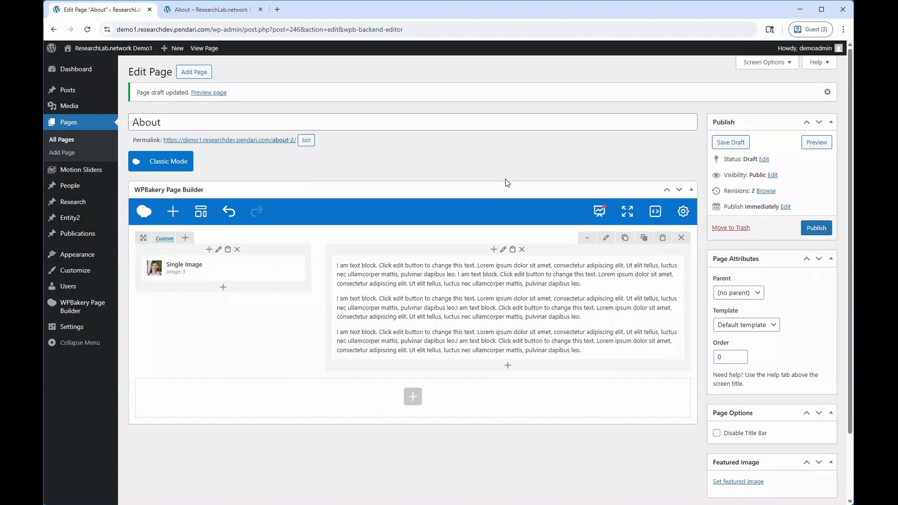
click(166, 164)
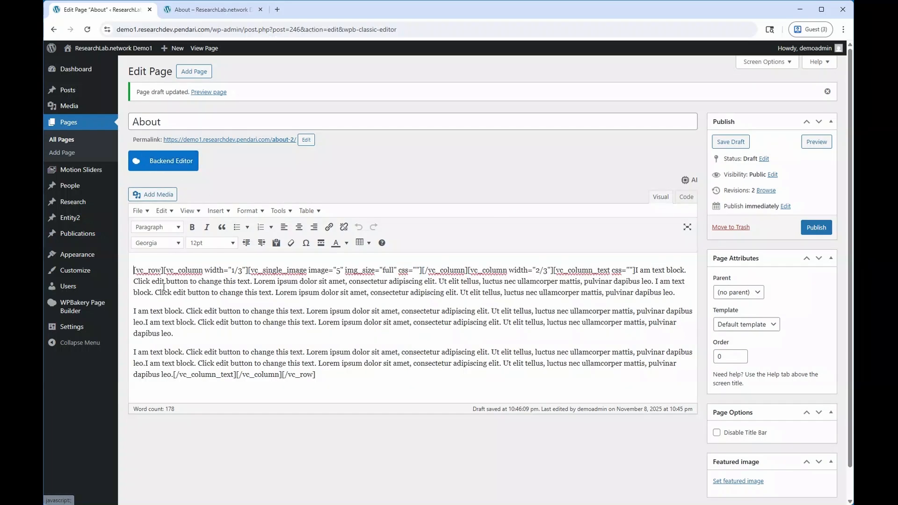
drag(135, 270, 637, 261)
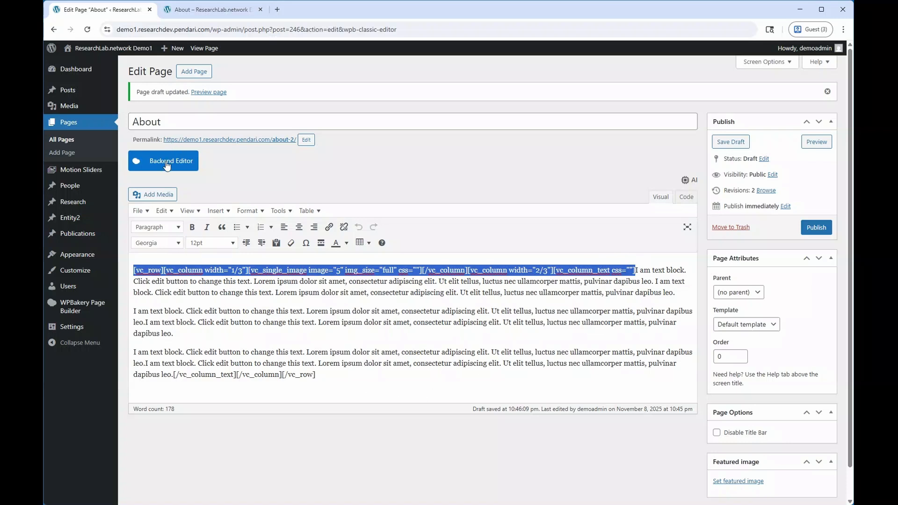
click(151, 164)
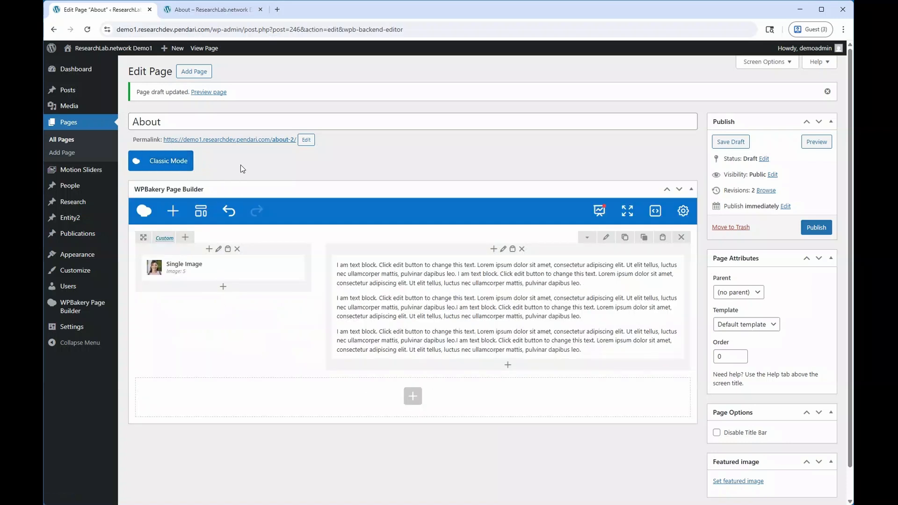